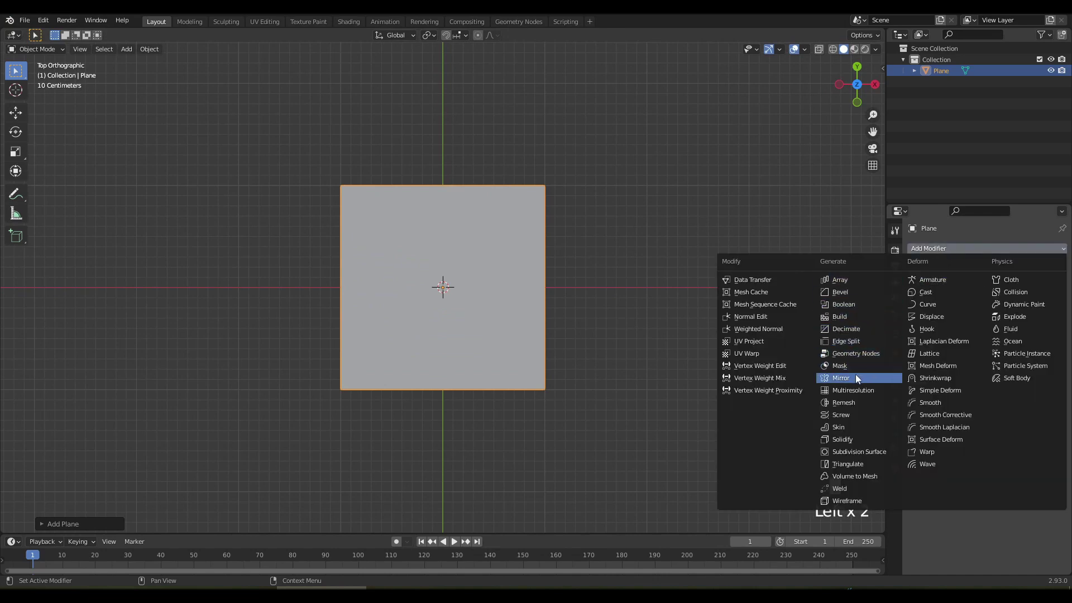
- Add a Subdivision Surface modifier to the plane, set it to Simple with Optimal Display off, and show the viewport in wireframe
click(850, 450)
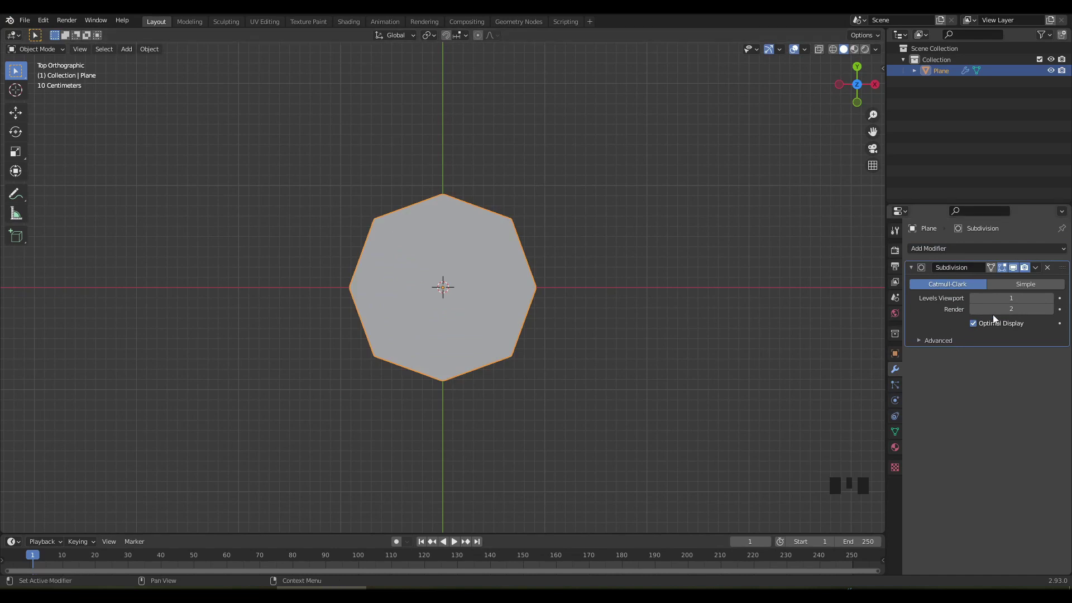
click(1023, 286)
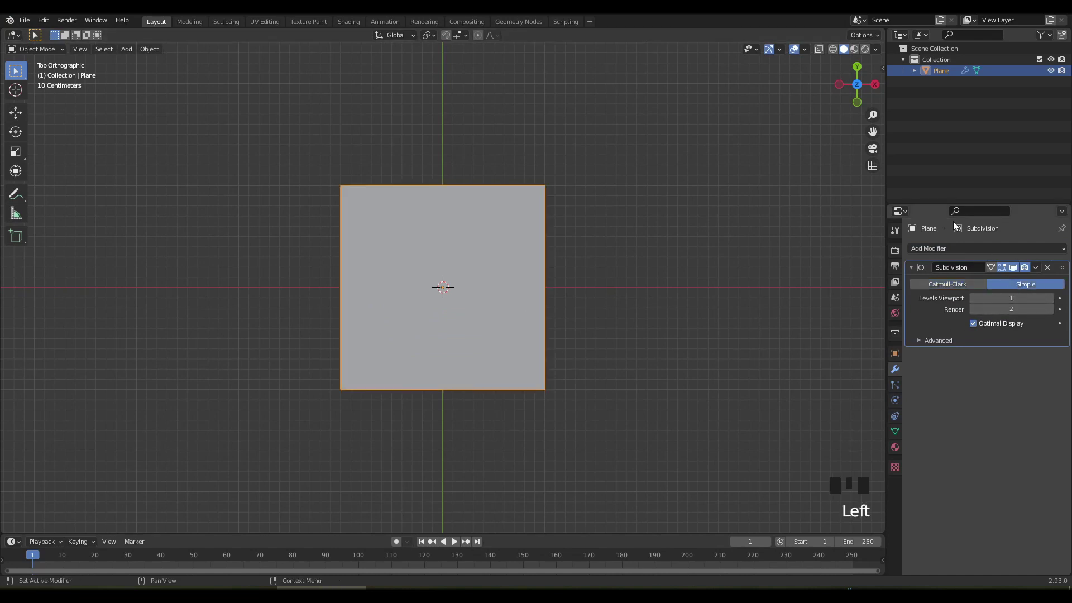
click(973, 324)
click(832, 50)
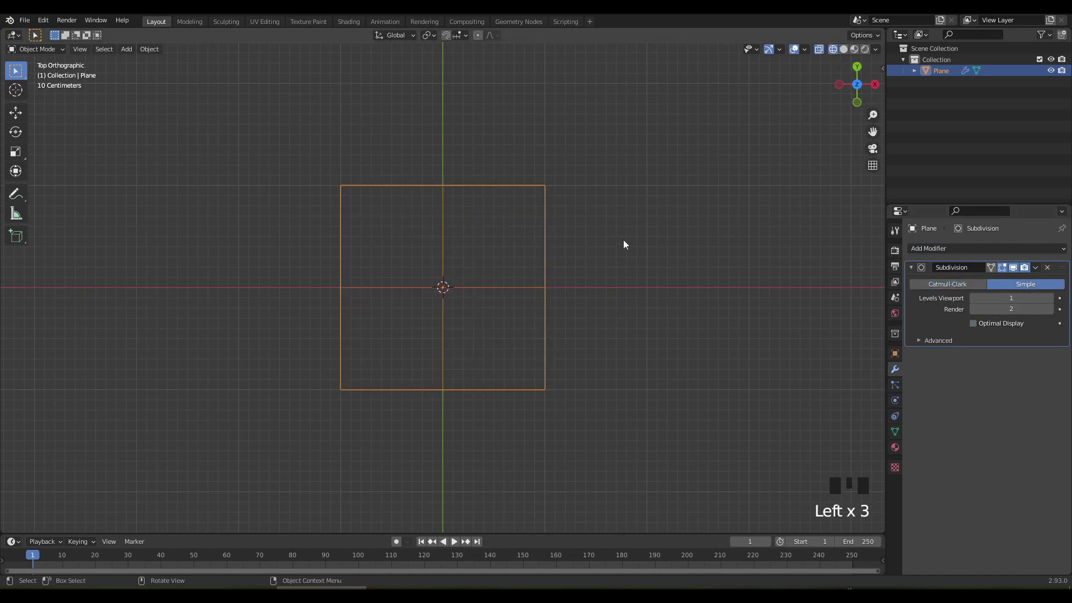
scroll(640, 266, up, 3)
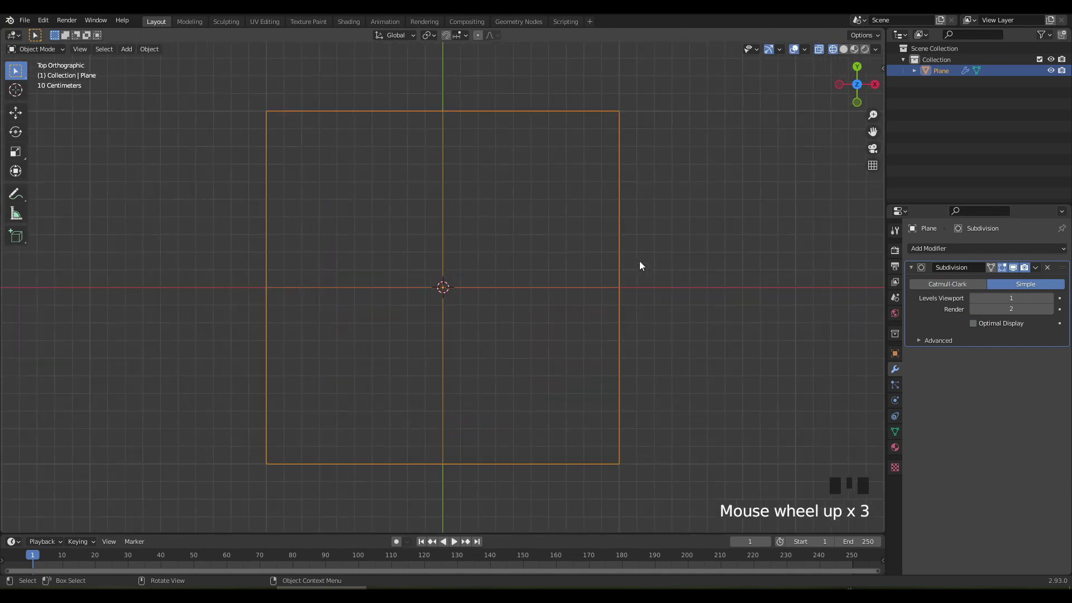
- Set the Subdivision modifier's viewport levels to 2, apply it, and return the viewport to solid shading
click(1050, 298)
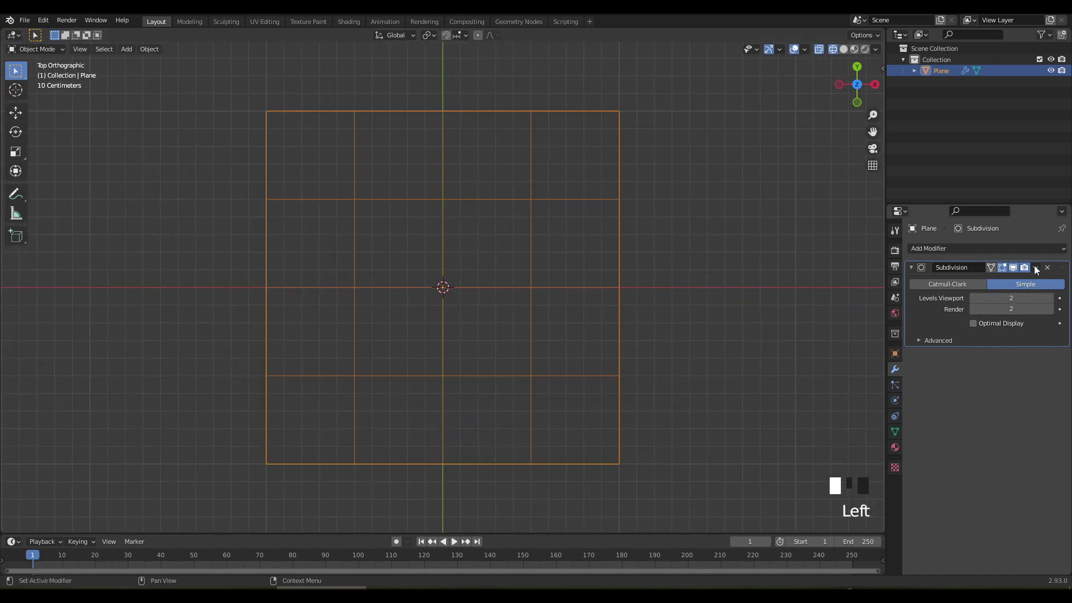
drag(1035, 267, 986, 279)
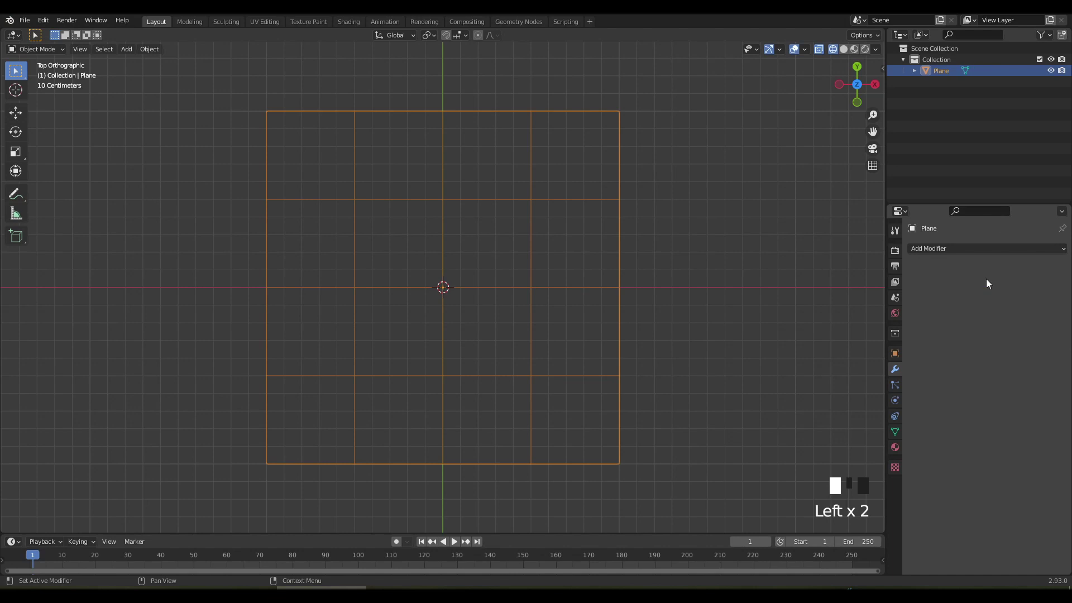
click(843, 50)
- In Edit Mode, knife-cut a closed four-pointed star through the plane's corners and the inner grid vertices midway along each side
key(Tab)
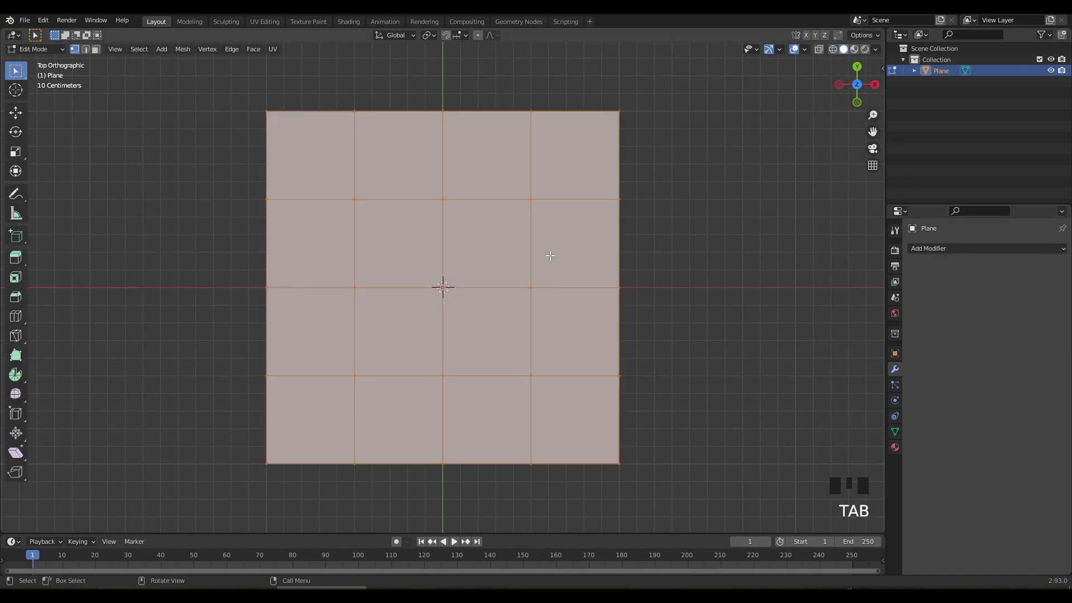
key(k)
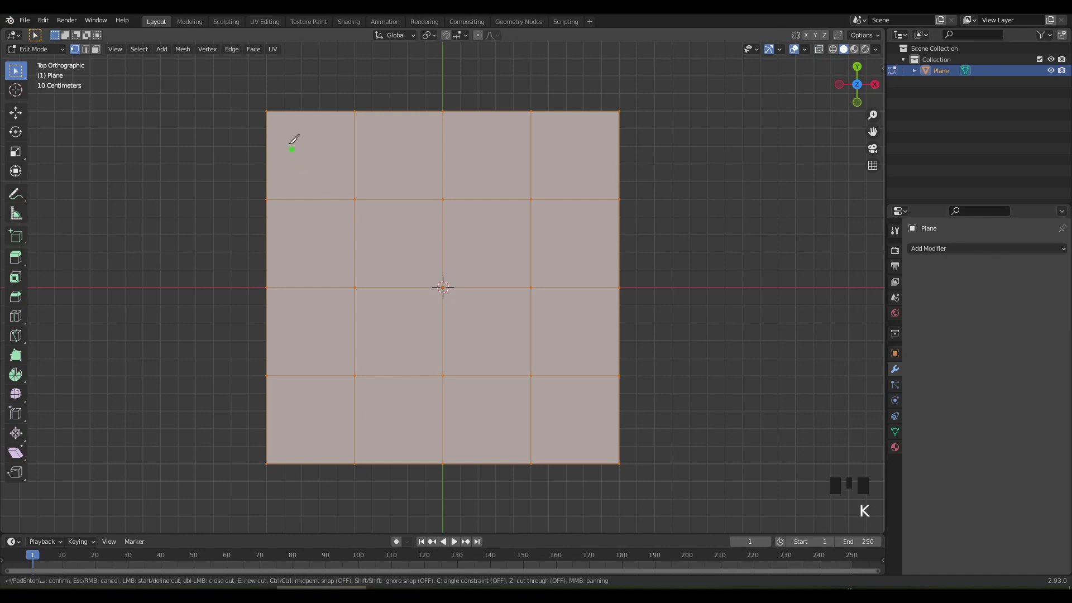
click(266, 111)
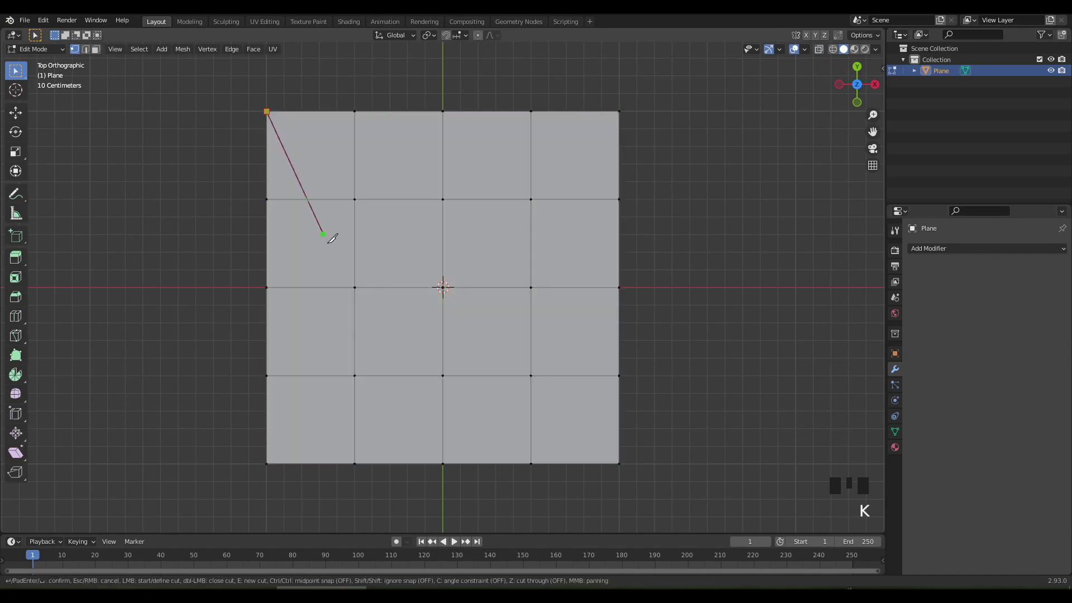
click(355, 287)
click(267, 462)
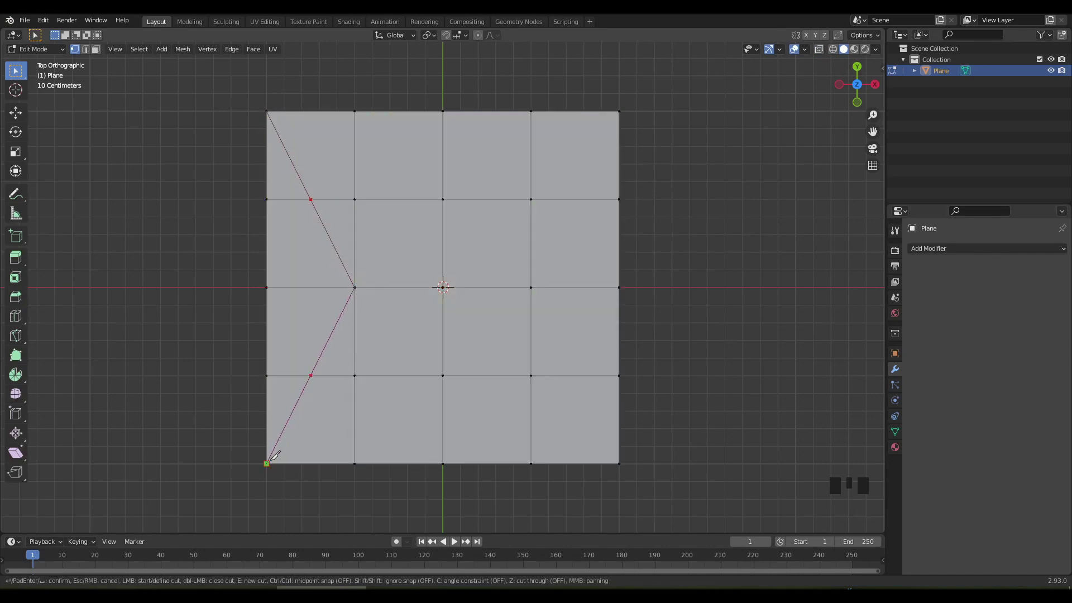
click(443, 375)
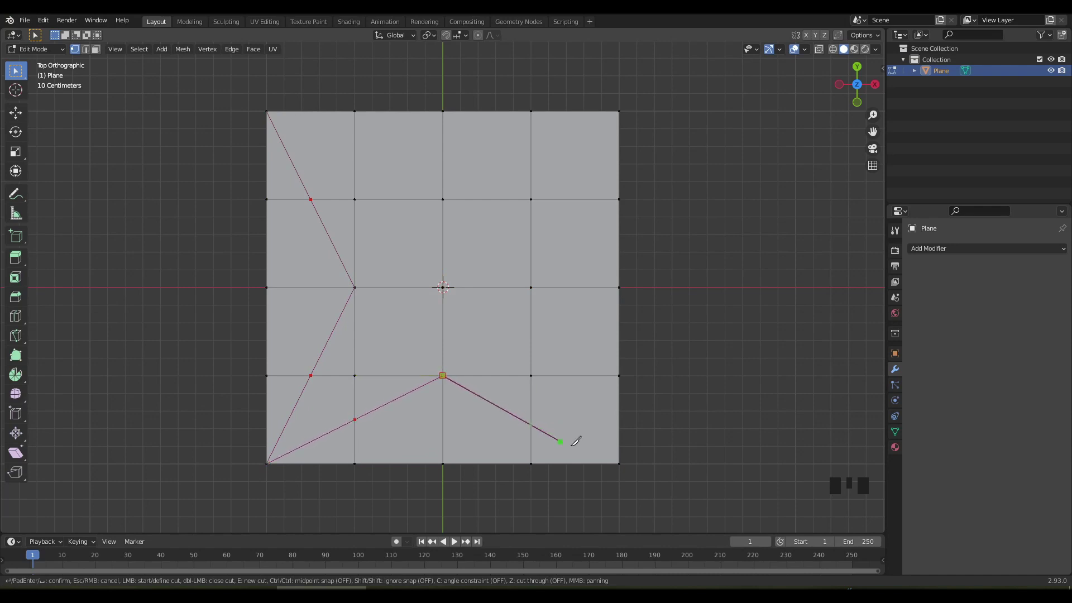
click(619, 464)
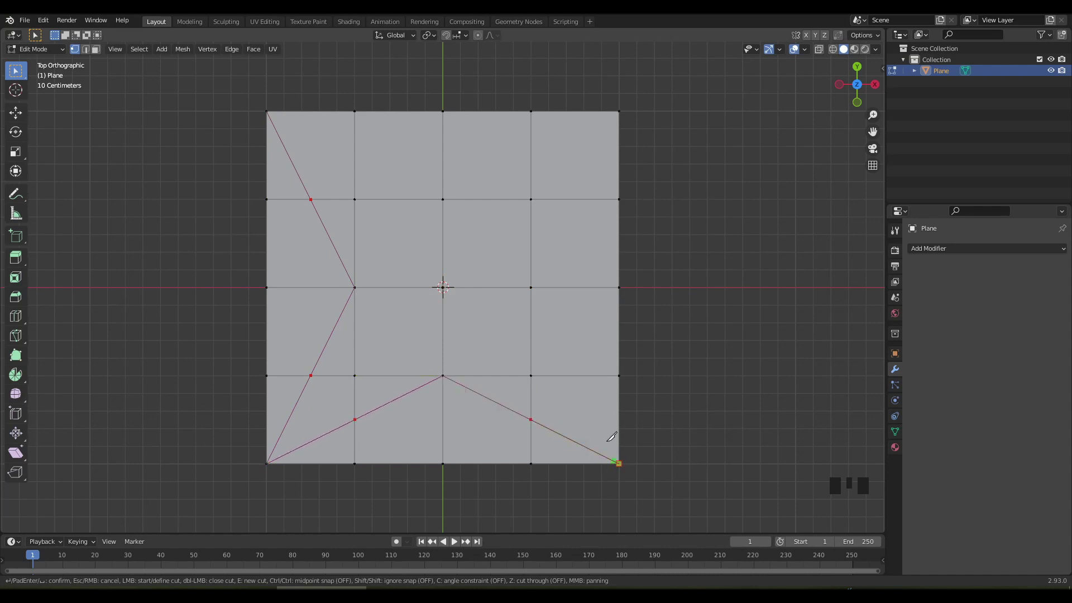
click(530, 288)
click(619, 112)
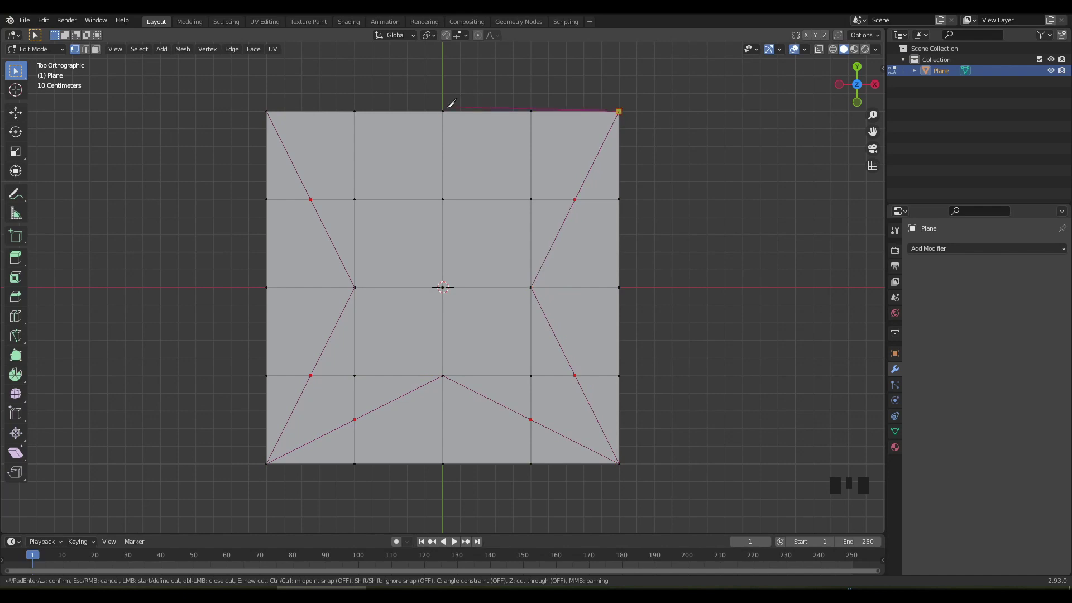
click(443, 199)
click(267, 111)
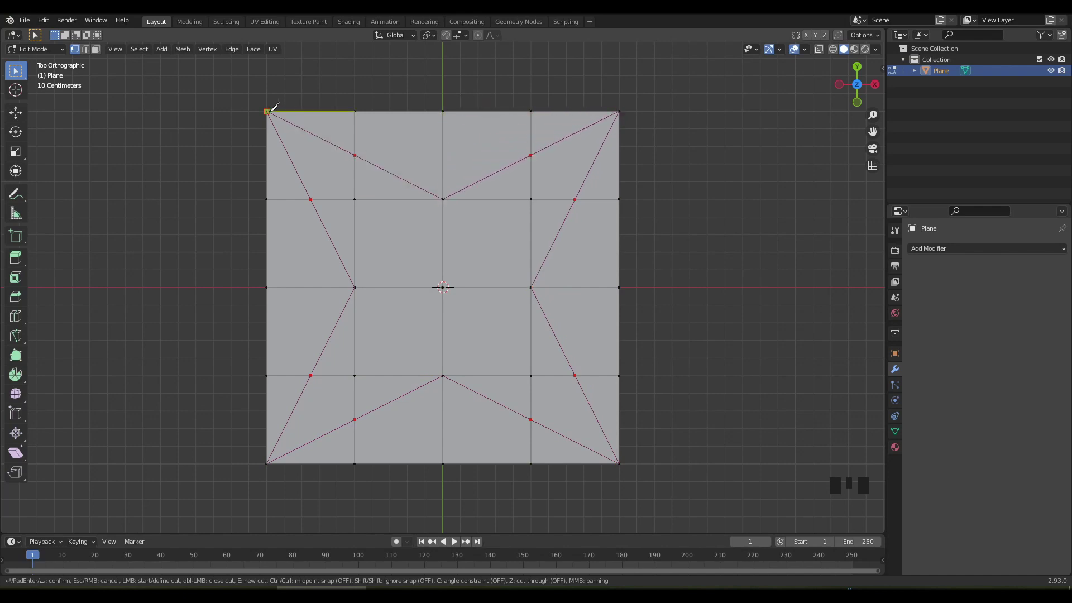
key(Return)
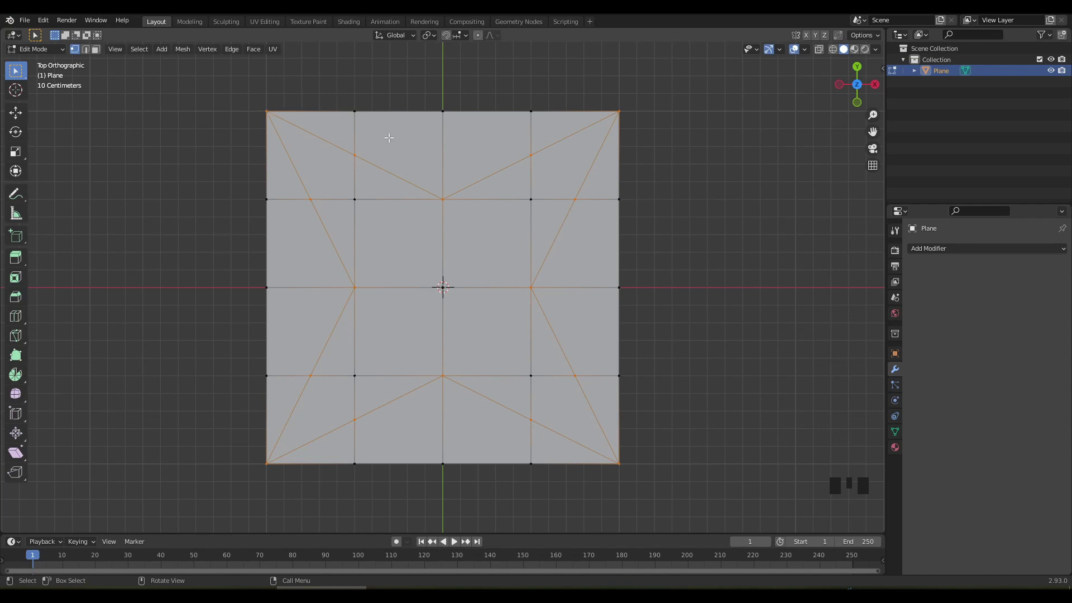
- Delete all faces outside the star-shaped cut on the four sides of the plane and return to Object Mode in top view
key(3)
drag(336, 95, 553, 130)
shift+drag(636, 179, 600, 428)
shift+drag(546, 476, 328, 446)
shift+drag(229, 191, 284, 395)
key(x)
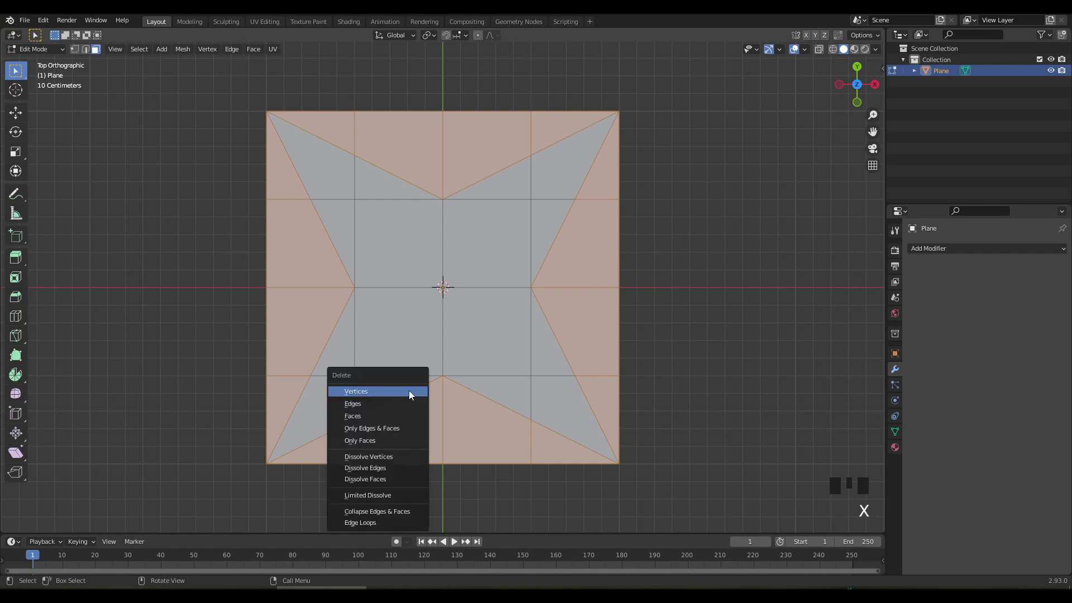
click(384, 415)
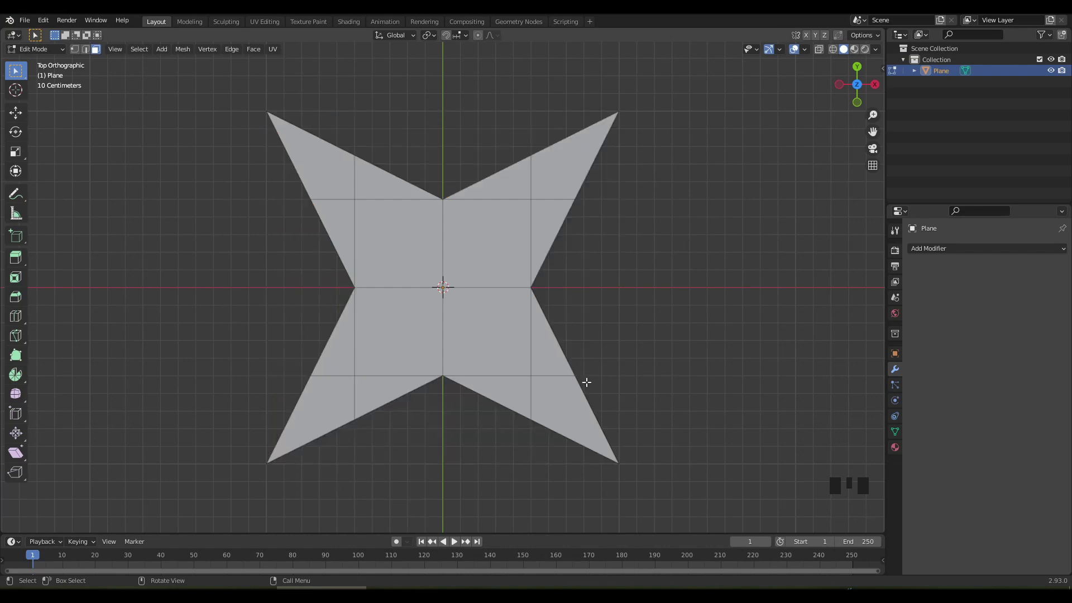
middle_drag(602, 358, 598, 330)
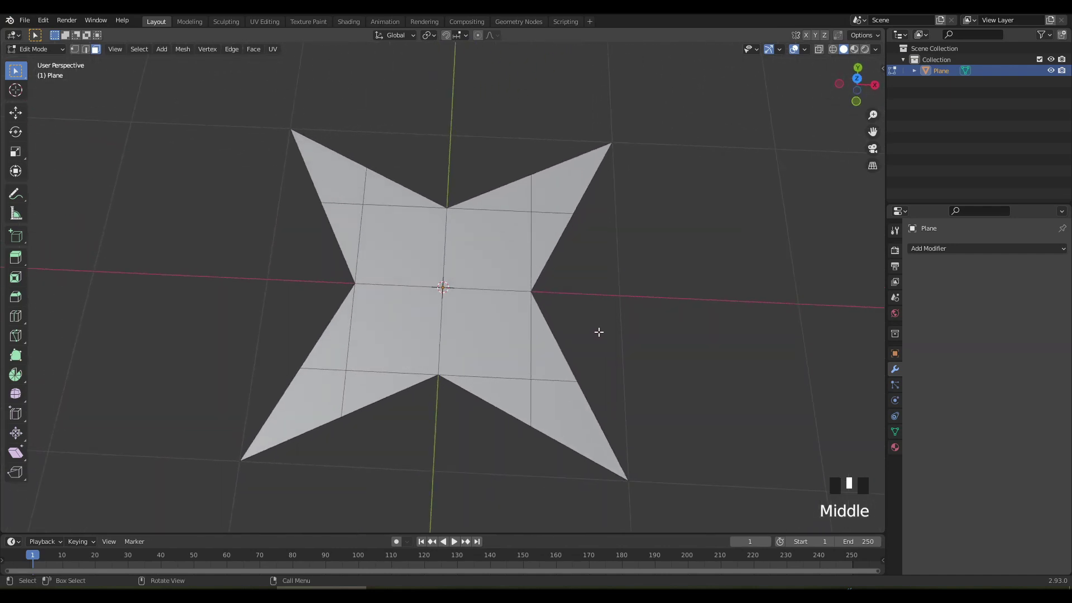
key(KP_7)
key(Tab)
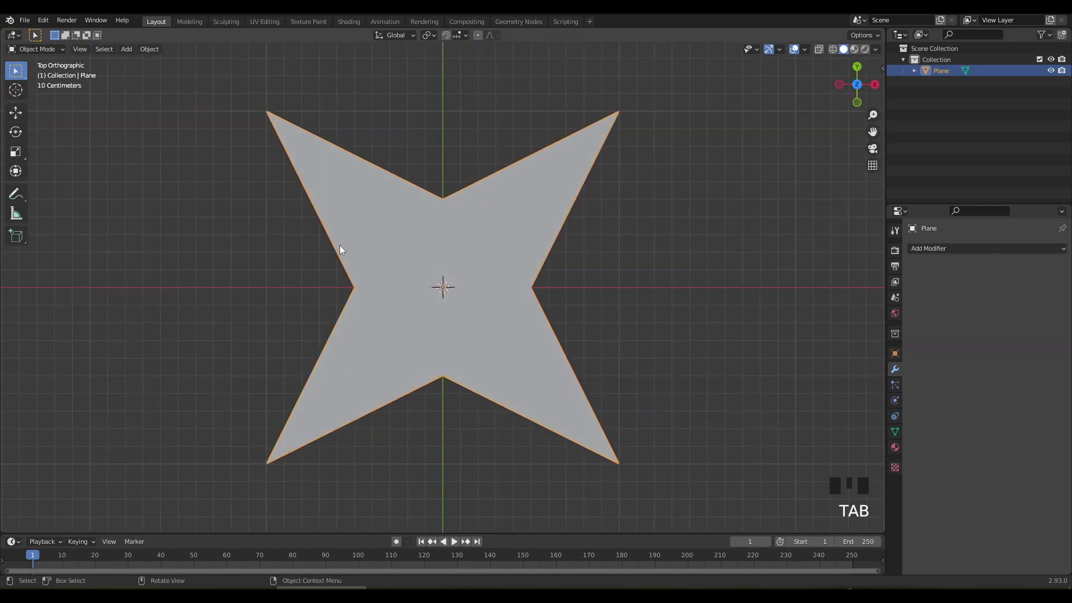
- Add a cylinder at the star's centre and scale it down to a small circle well inside the star
click(126, 50)
mouse_move(132, 58)
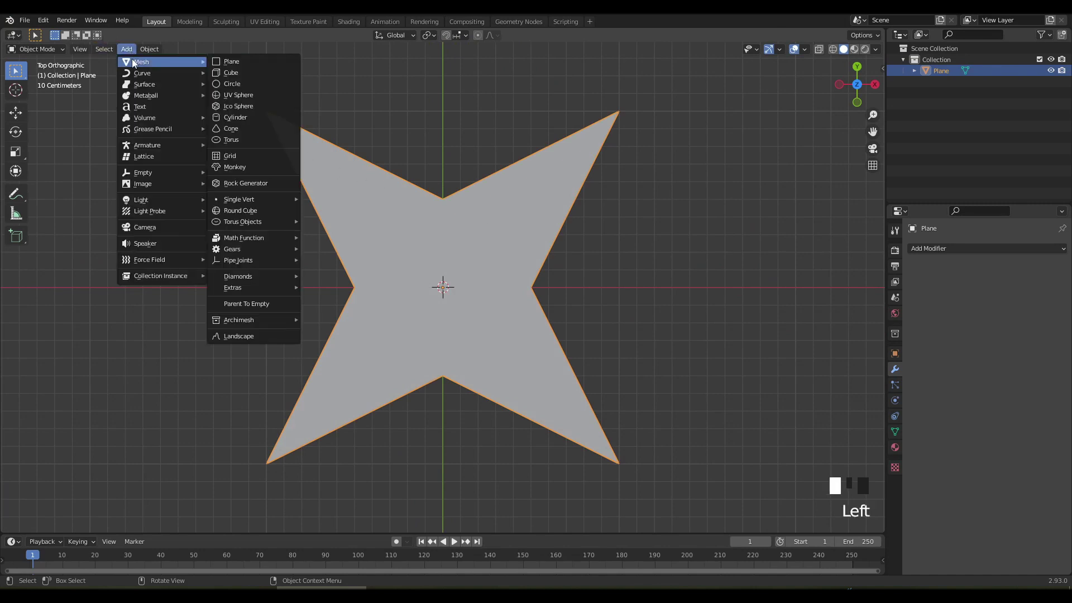
click(232, 117)
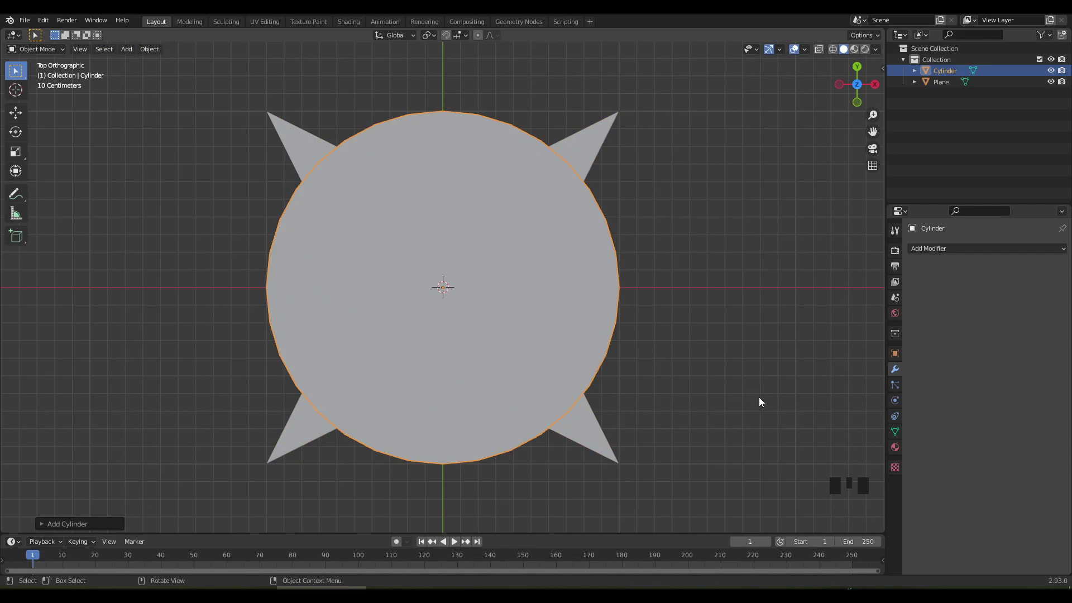
key(s)
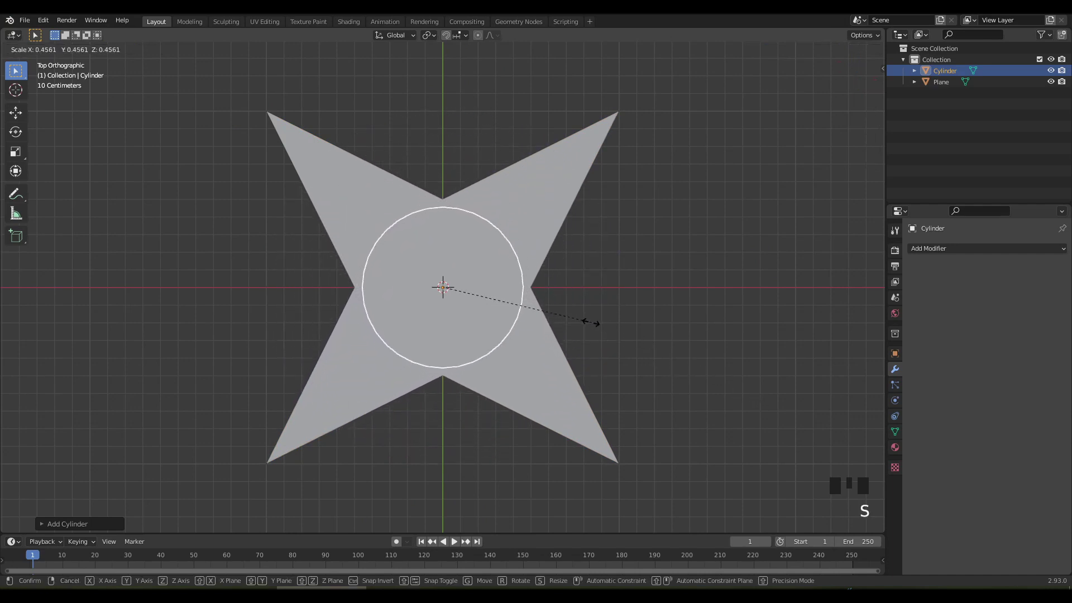
click(550, 304)
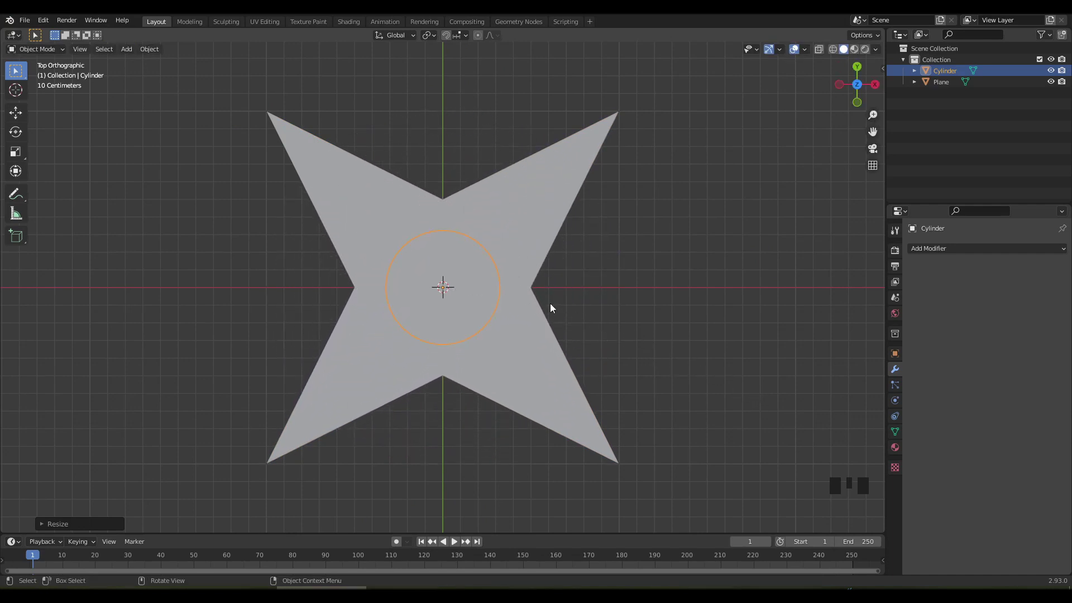
click(833, 49)
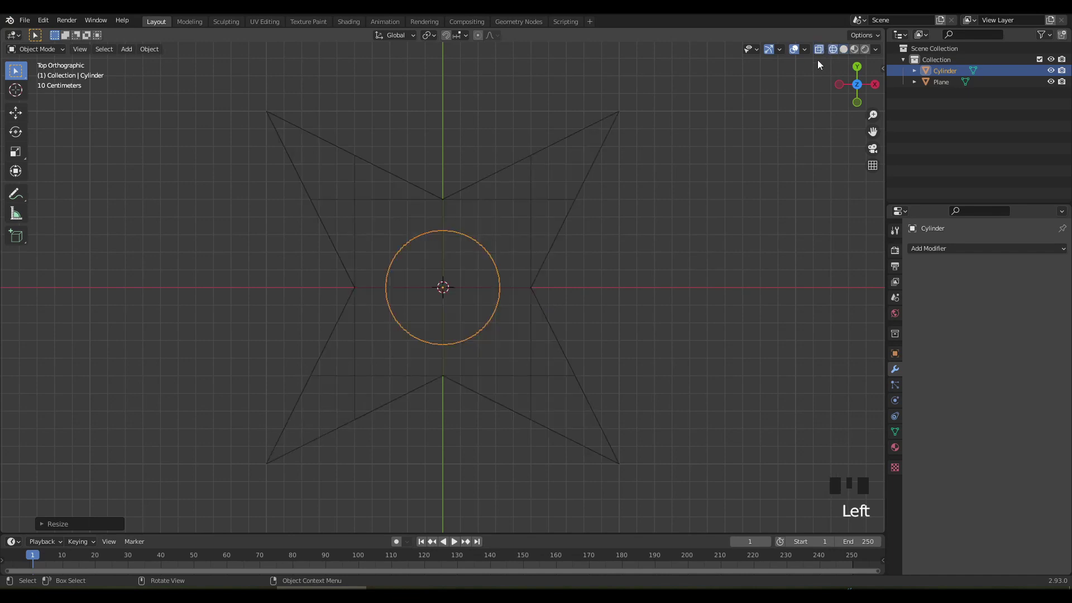
scroll(507, 272, up, 3)
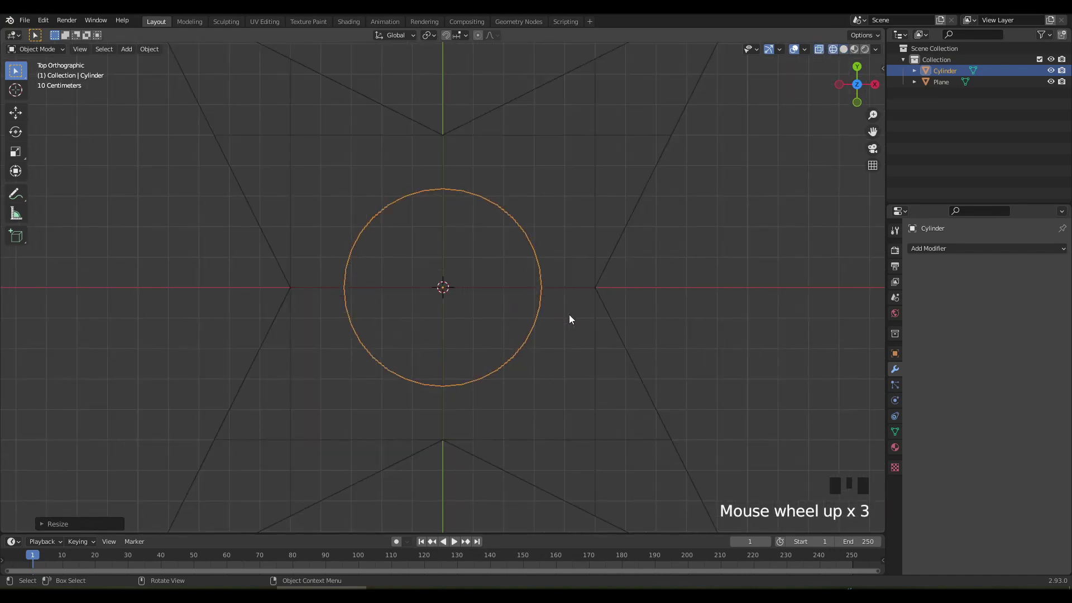
key(s)
click(529, 306)
- Move the cylinder about 0.5 m along Y onto the star's upper inner corner and apply all its transforms
key(g)
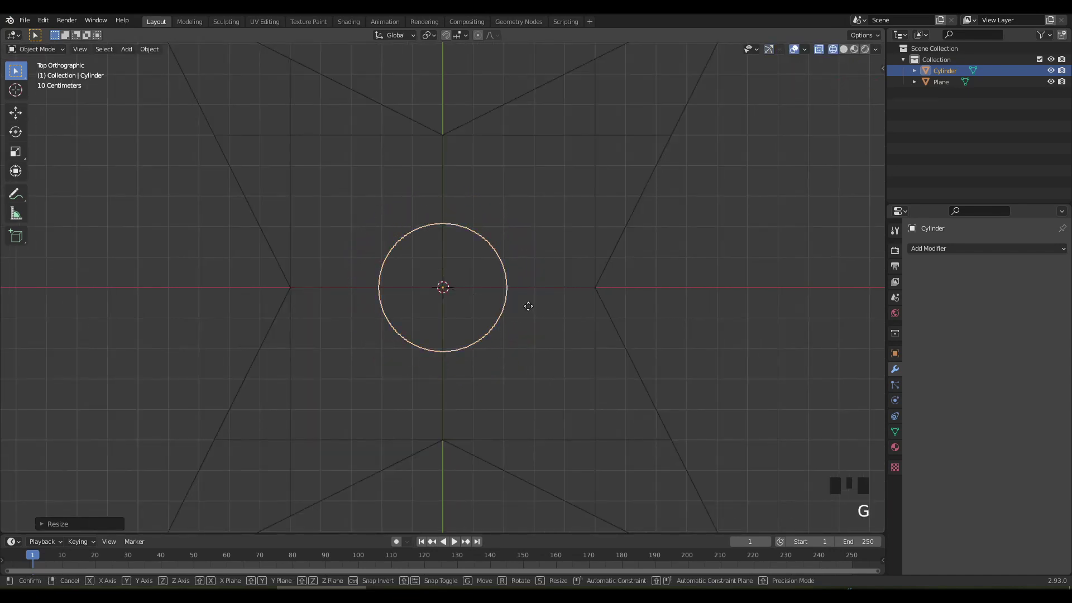
key(y)
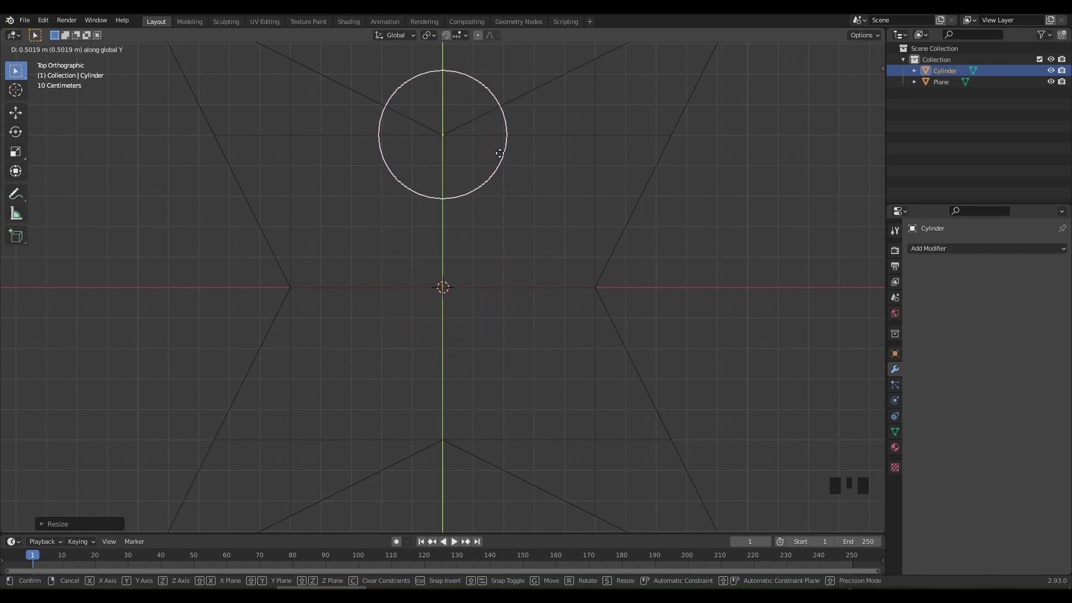
click(499, 153)
scroll(501, 220, down, 3)
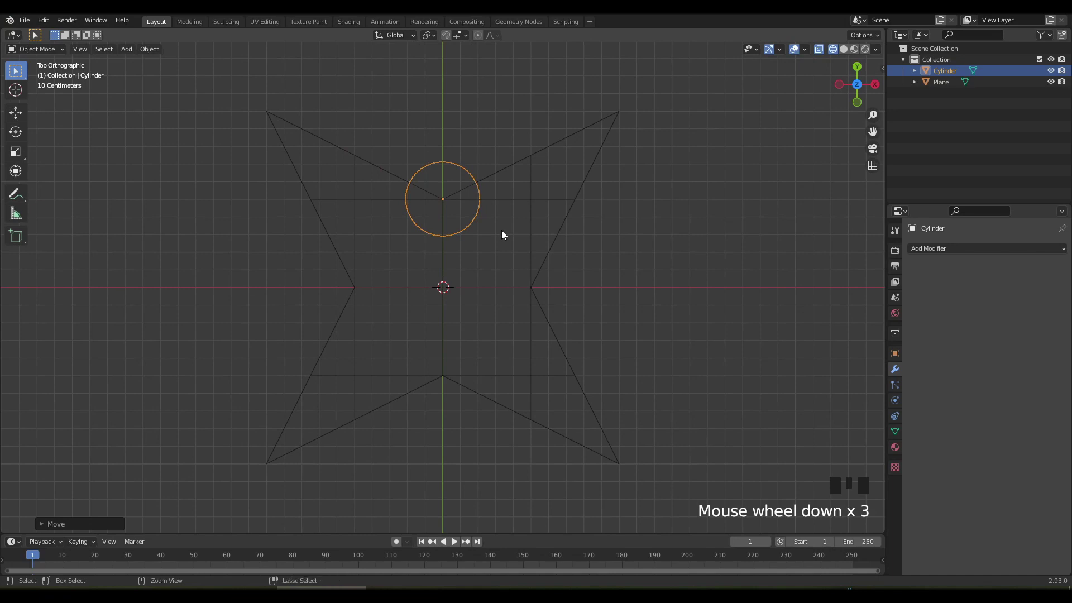
key(ctrl+a)
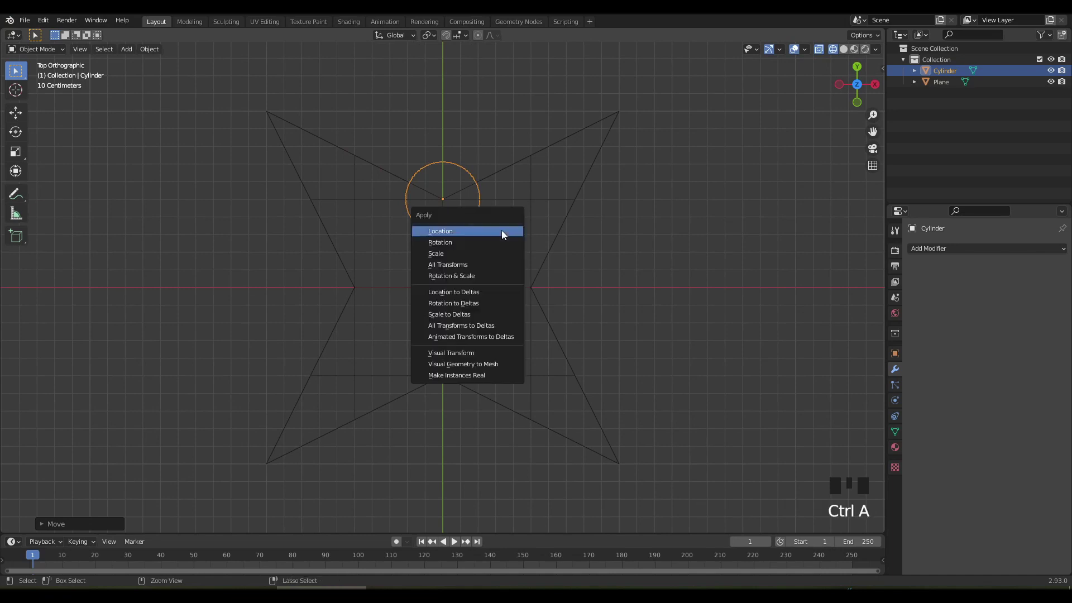
click(477, 263)
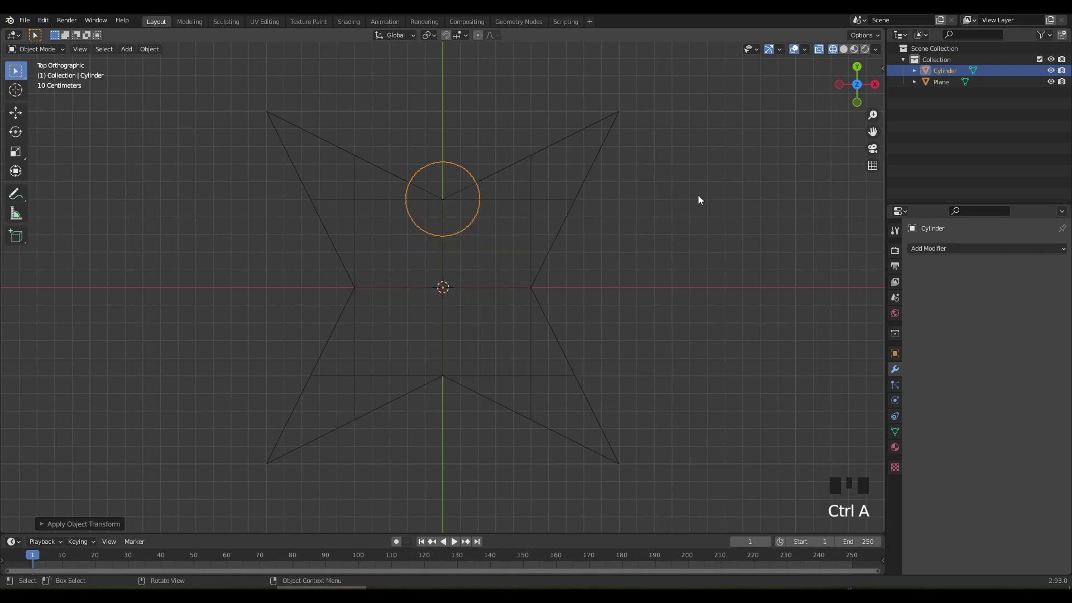
- In solid shading, add a Mirror modifier to the cylinder with only the Y axis enabled, and apply it
click(844, 50)
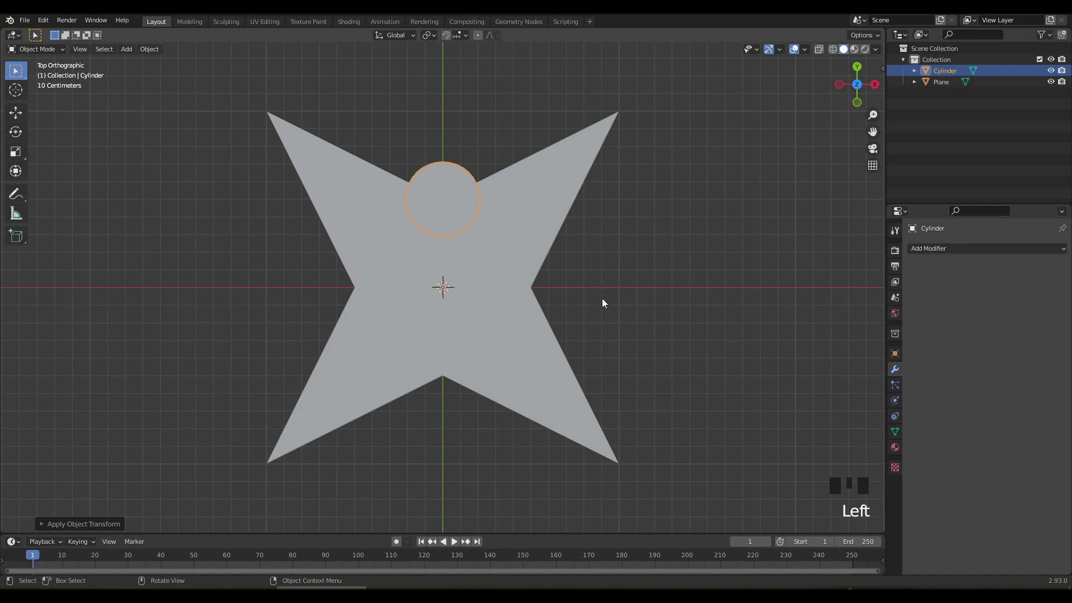
middle_drag(602, 298, 628, 315)
click(982, 248)
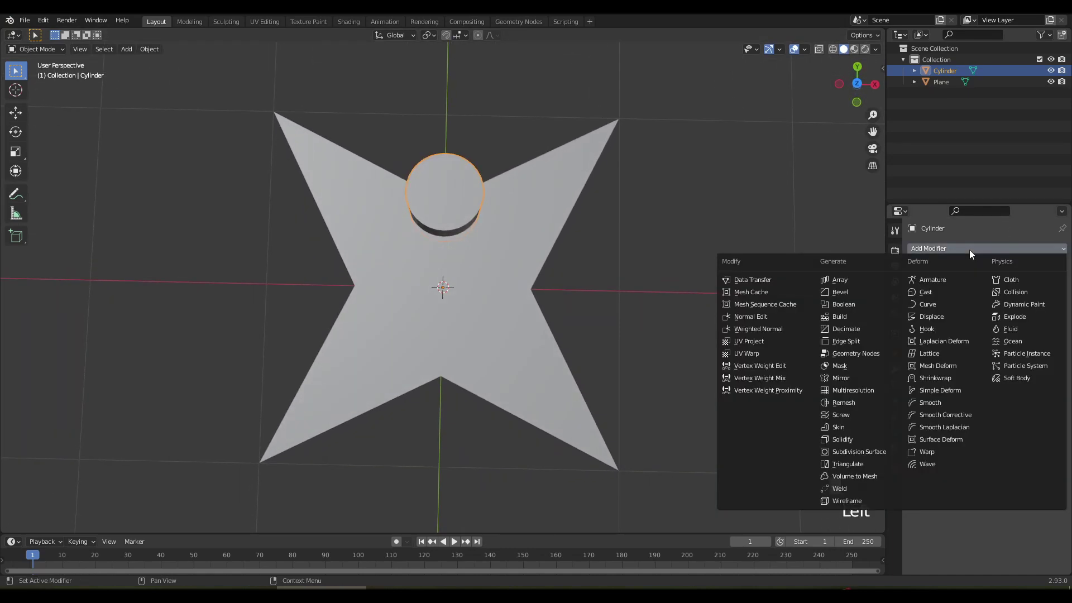
click(842, 377)
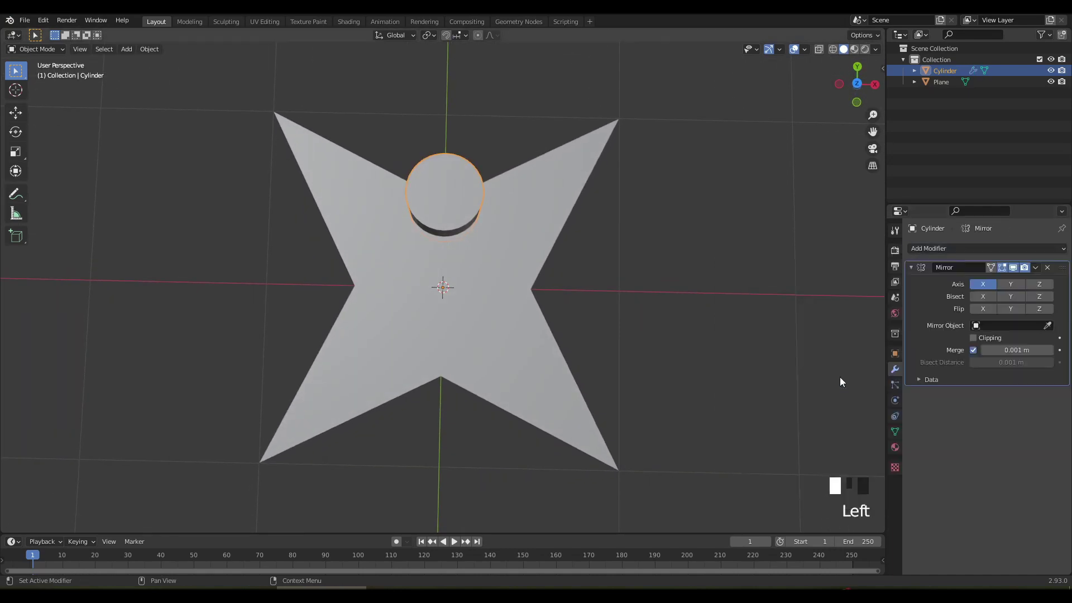
click(1010, 284)
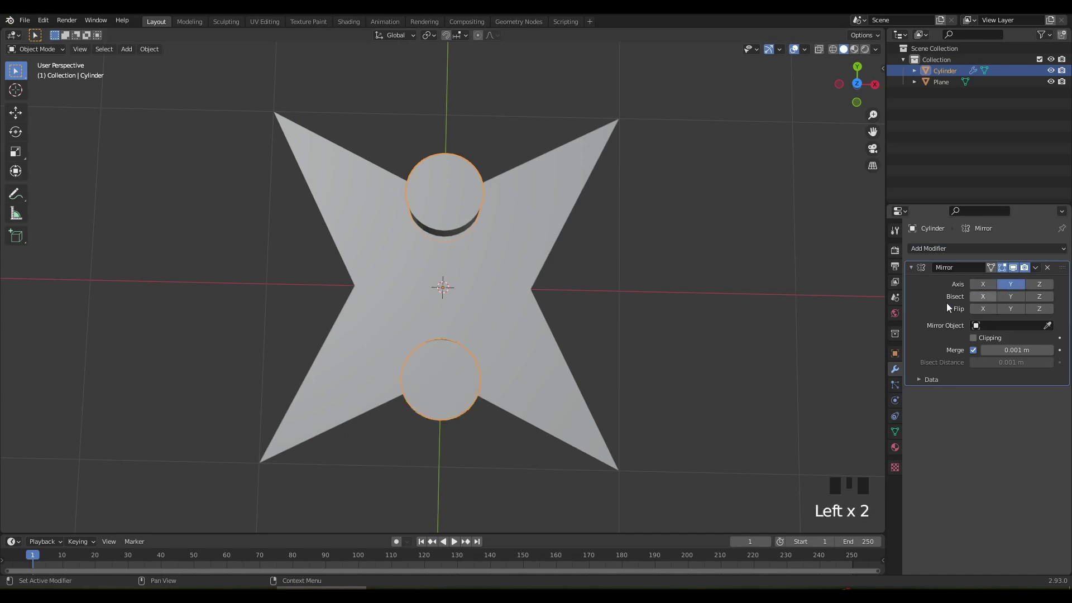
click(1037, 270)
click(964, 283)
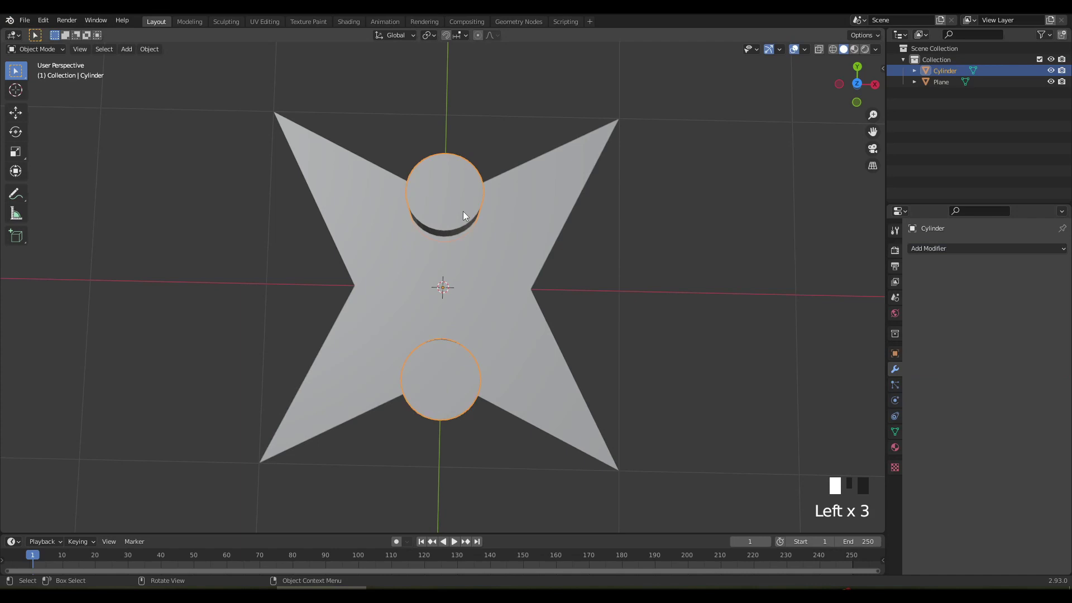
- Duplicate the mirrored cylinder pair in place and rotate the copy 90° around Z
key(shift+d)
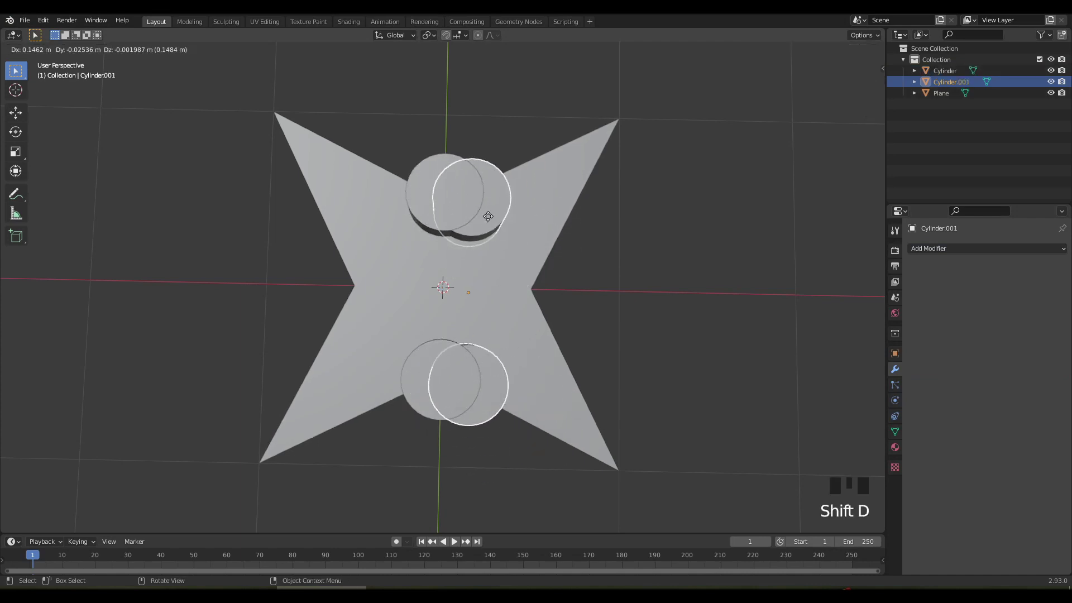
right_click(488, 216)
text(r)
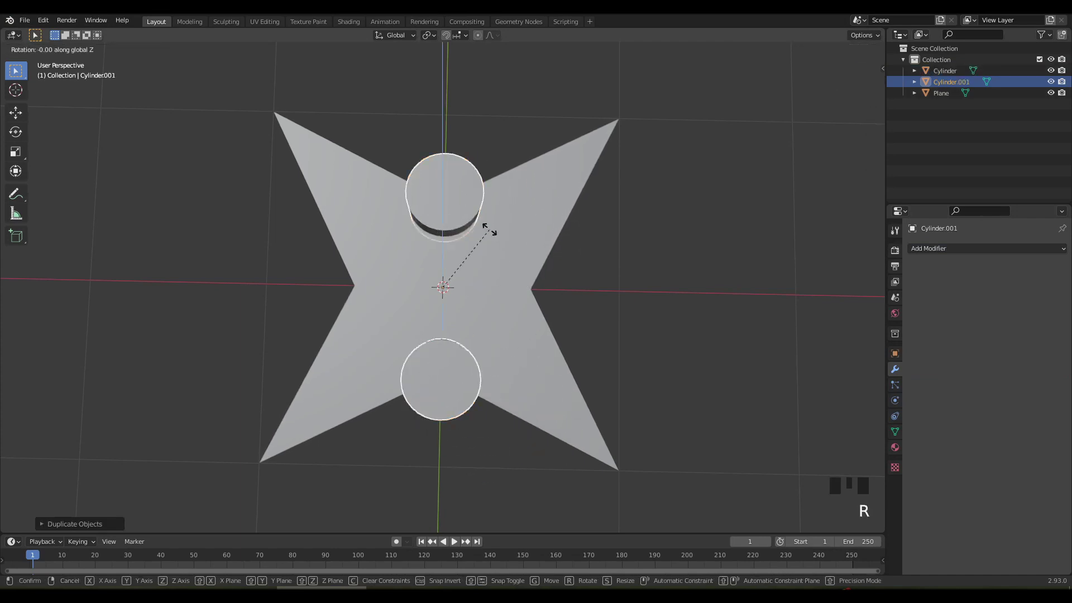
text(90)
key(Return)
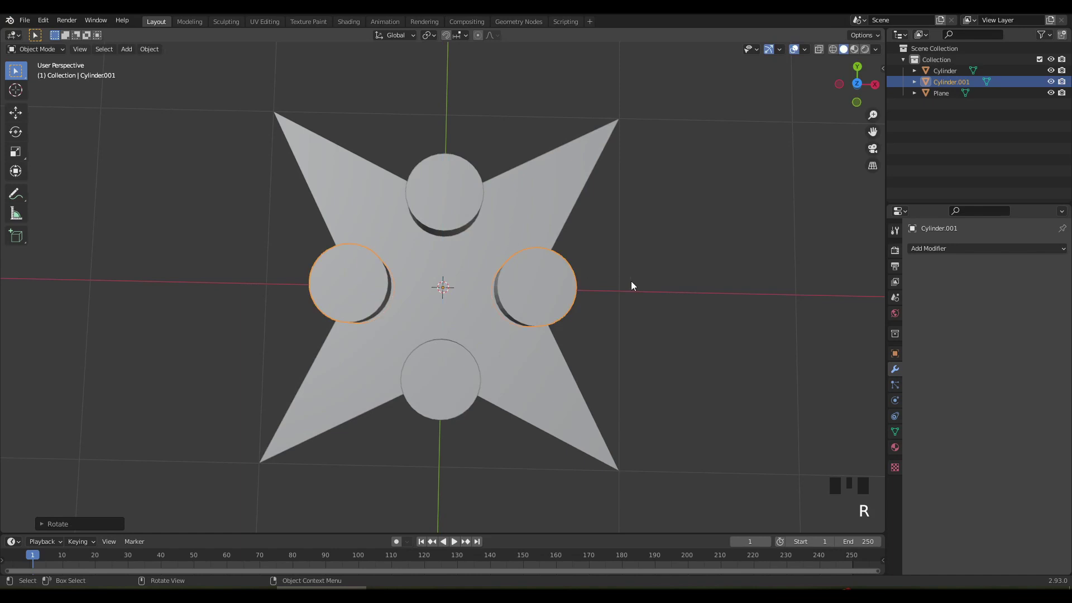
- Join the original cylinder pair and its rotated copy into a single object
middle_drag(631, 281, 469, 189)
shift+click(457, 226)
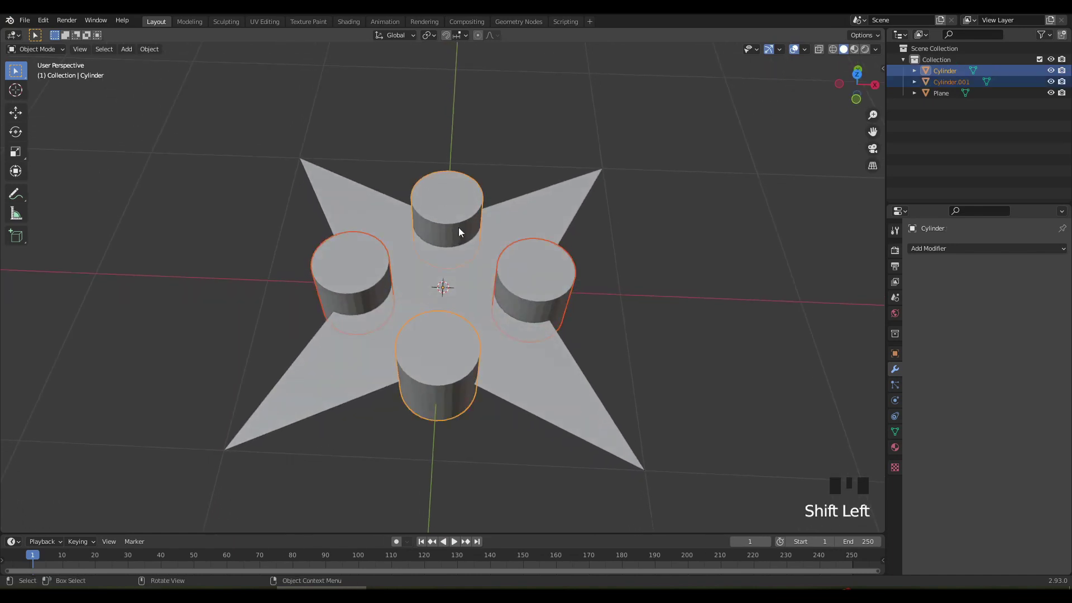
key(ctrl+j)
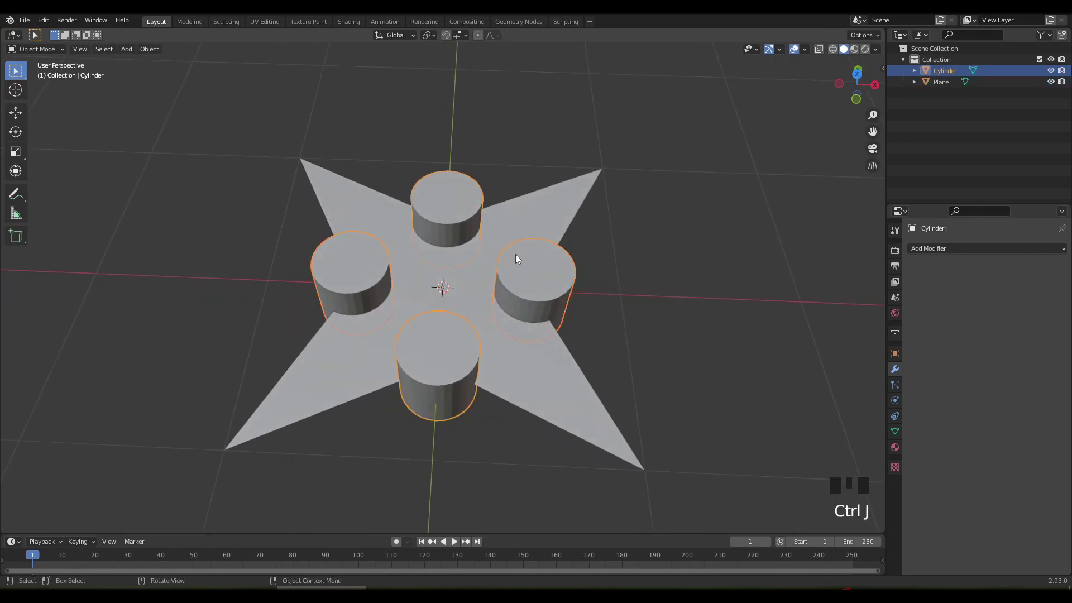
middle_drag(590, 285, 596, 299)
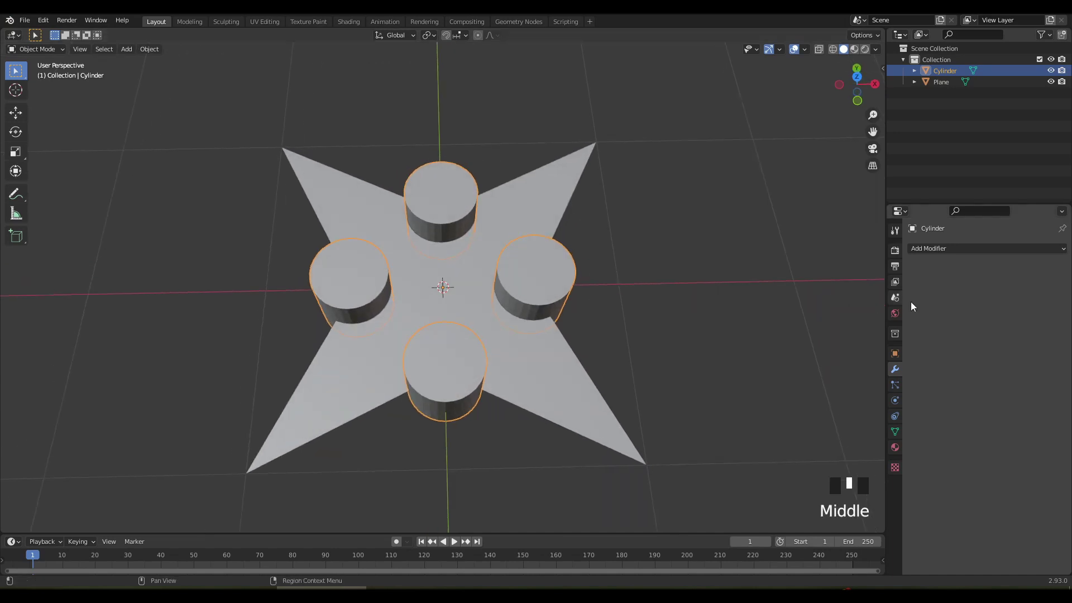
- Add a Boolean modifier set to Difference to the star with the joined cylinders as its object, and apply it
click(569, 190)
click(943, 249)
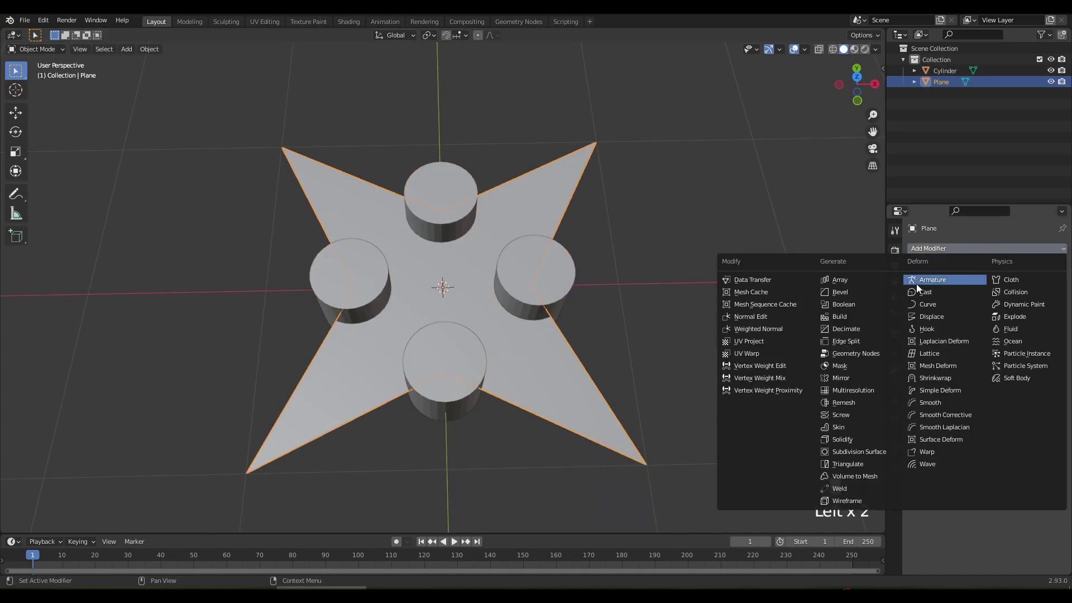
click(844, 304)
click(1048, 313)
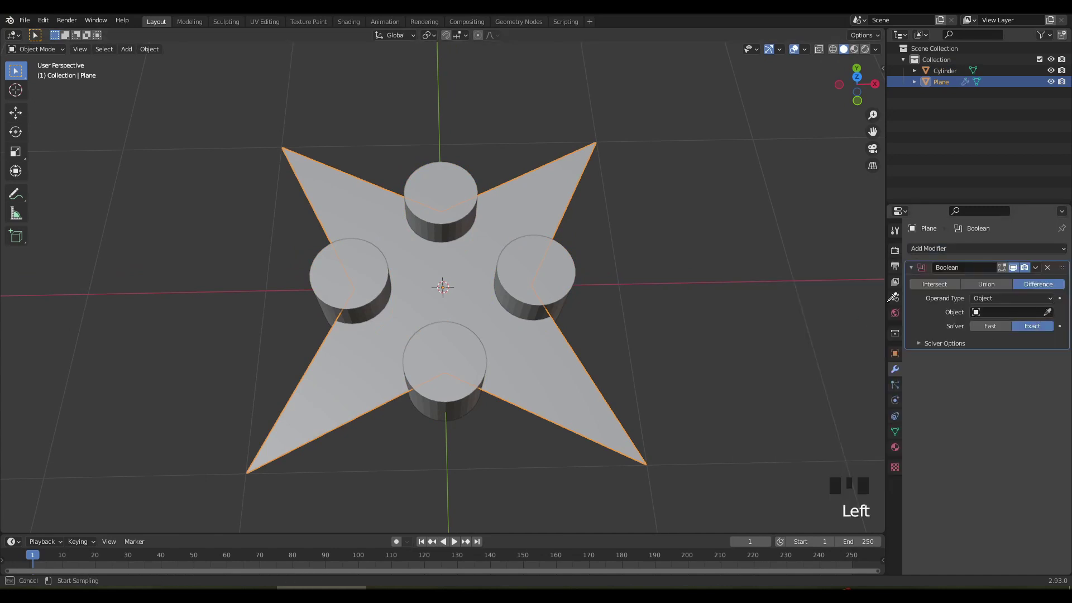
click(438, 176)
middle_drag(521, 250, 678, 347)
click(1037, 268)
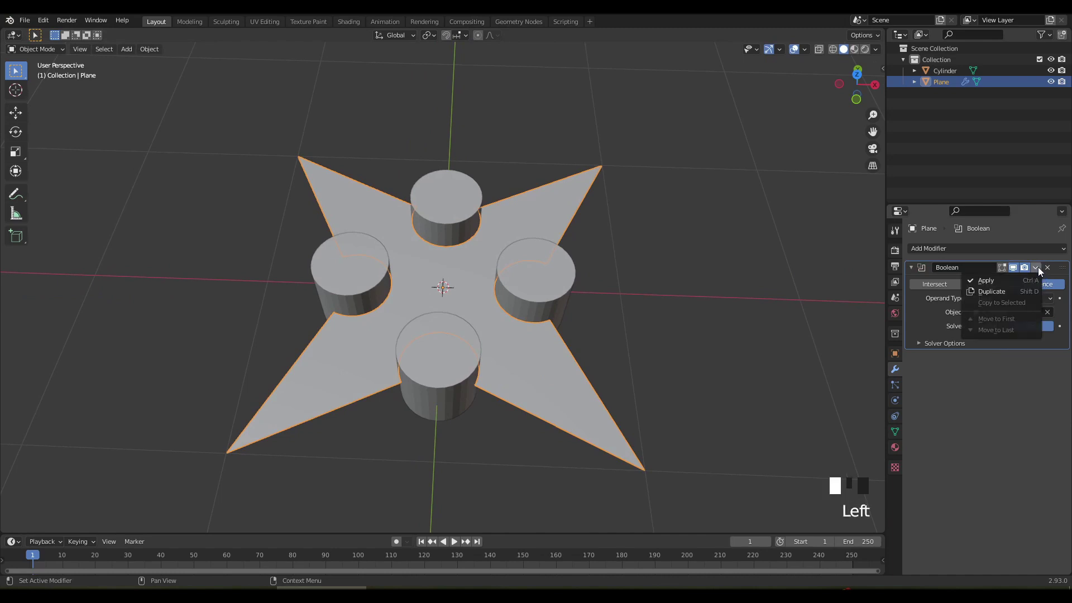
click(990, 278)
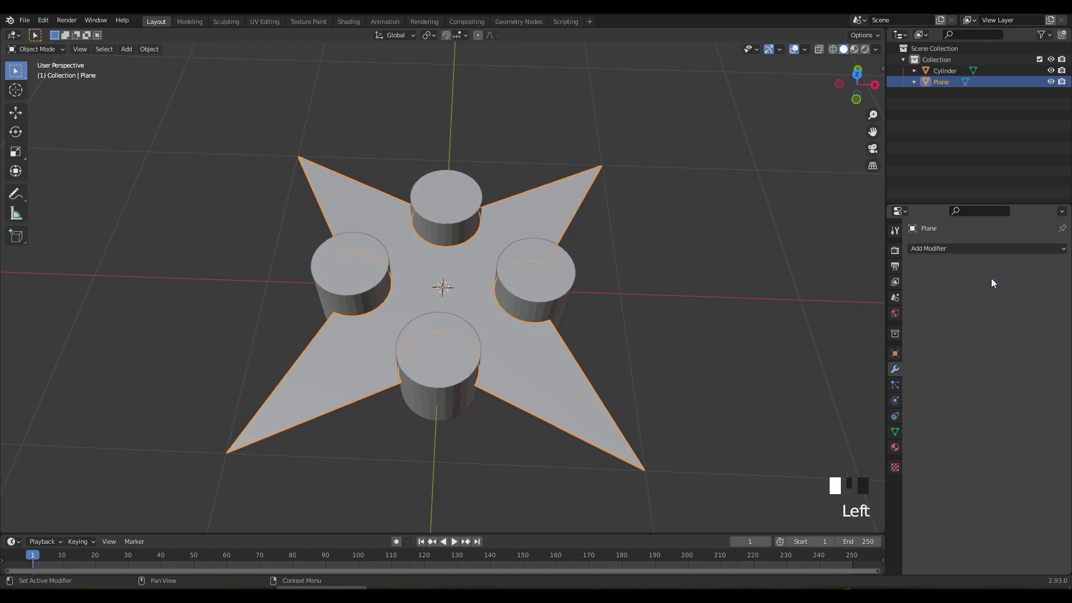
- Delete the joined cylinder object, leaving only the notched star
click(946, 71)
key(Delete)
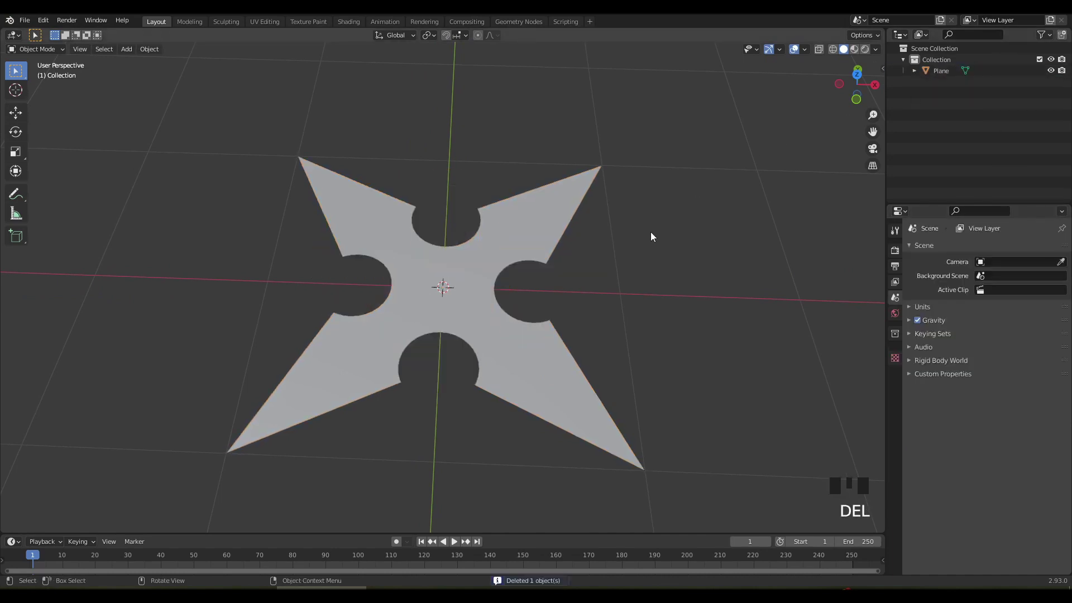
middle_drag(626, 246, 628, 283)
- From top view in Edit Mode, bevel the star's centre vertex to a width of about 0.24 m with 4 segments
key(KP_7)
click(477, 285)
key(Tab)
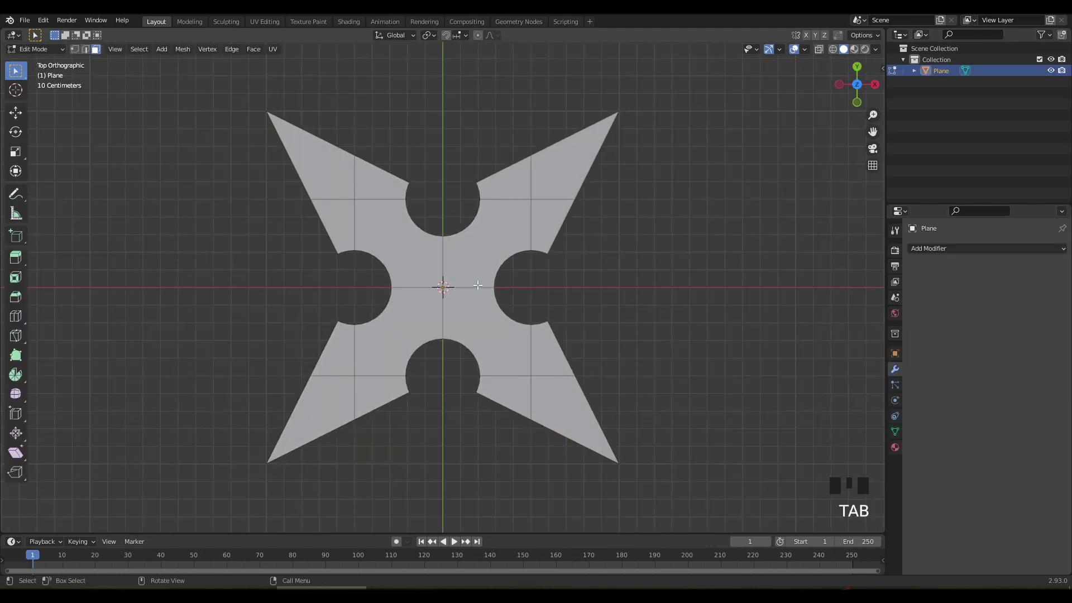
scroll(461, 297, up, 3)
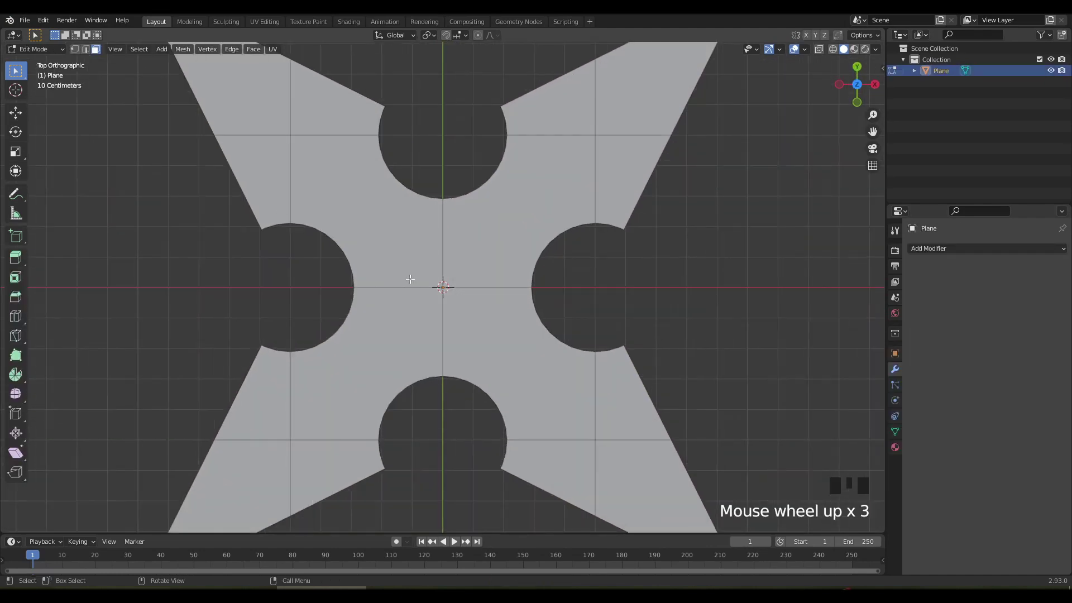
key(1)
click(442, 288)
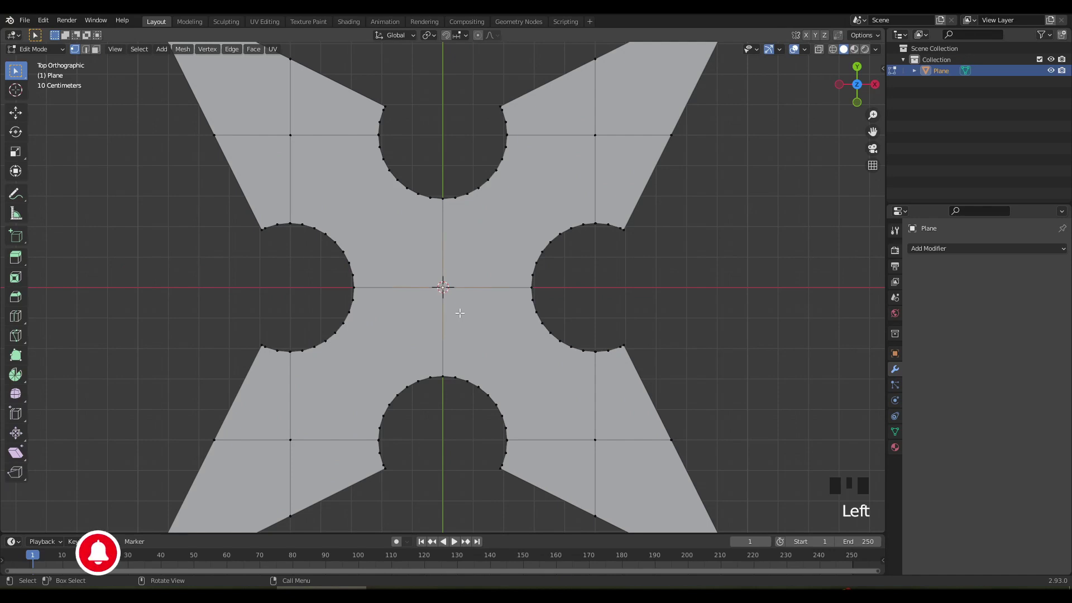
key(shift+ctrl+b)
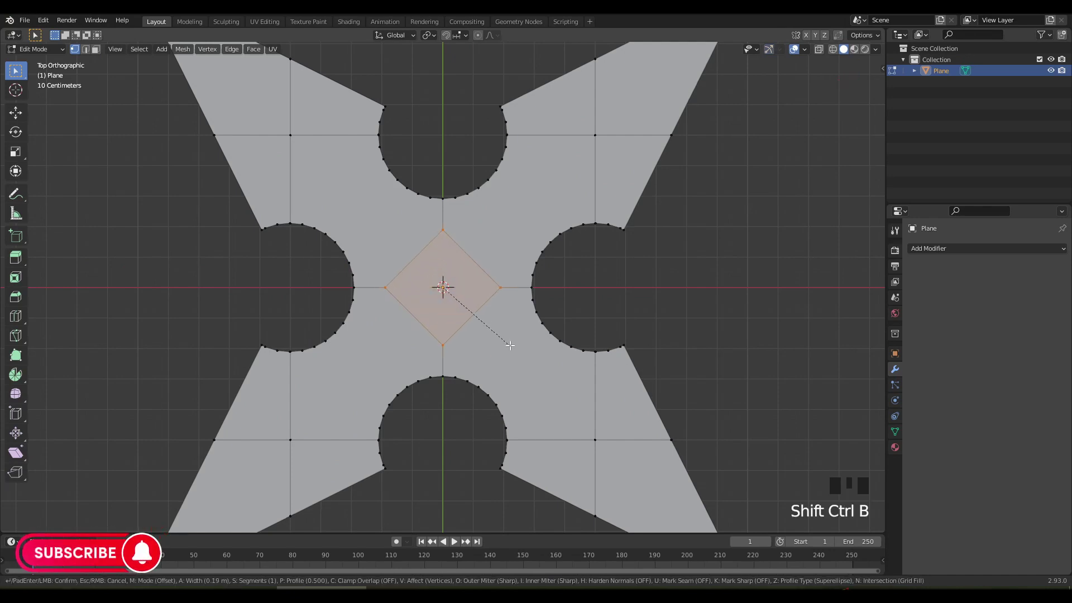
scroll(518, 351, up, 1)
scroll(520, 352, up, 2)
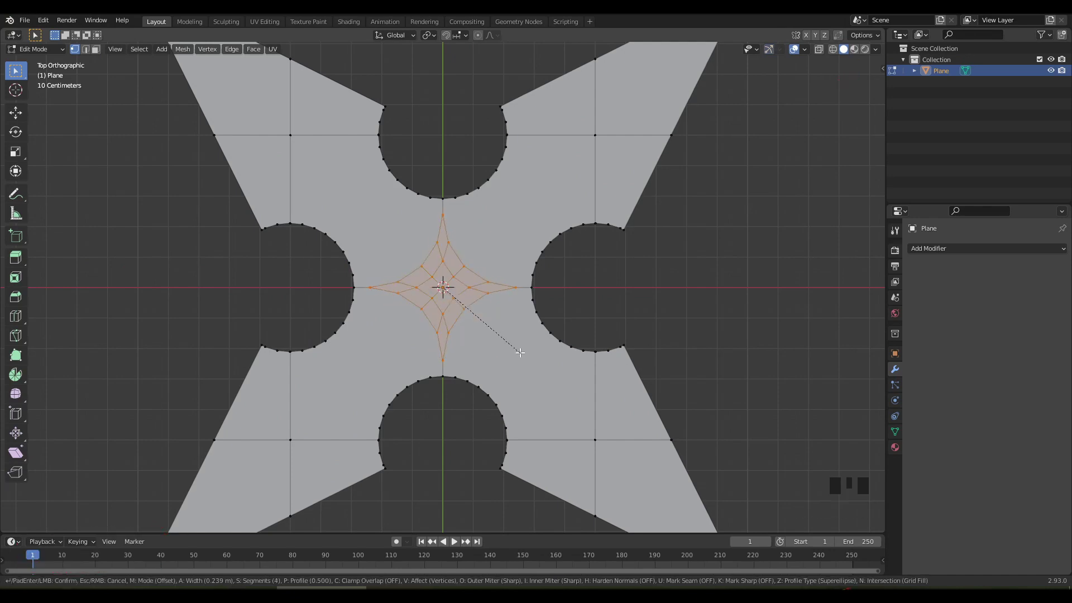
click(519, 351)
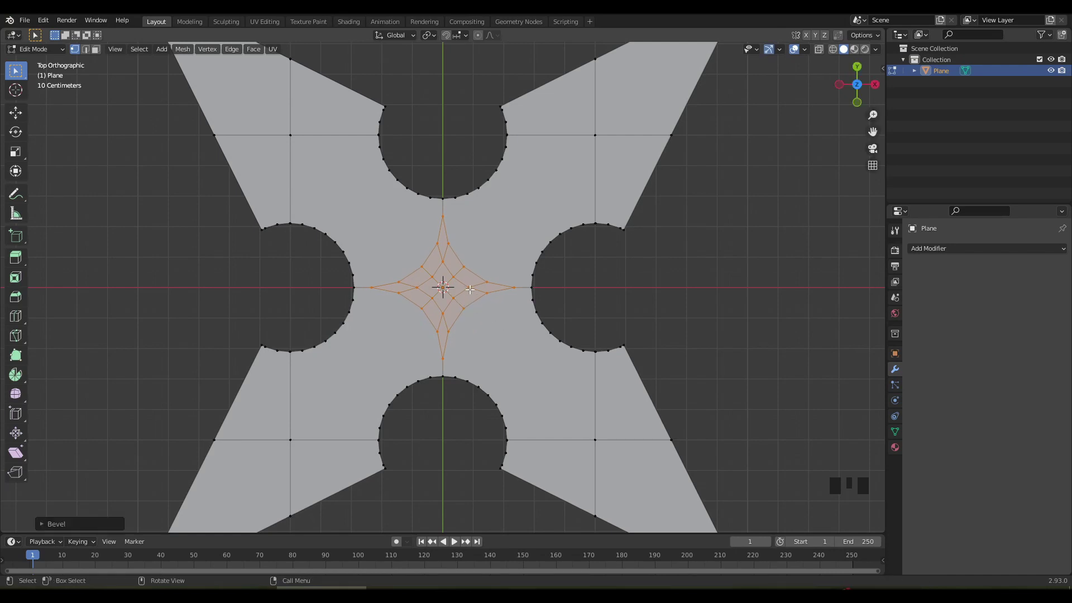
- Merge the bevelled centre area into one face and shape it into a circle with LoopTools
key(f)
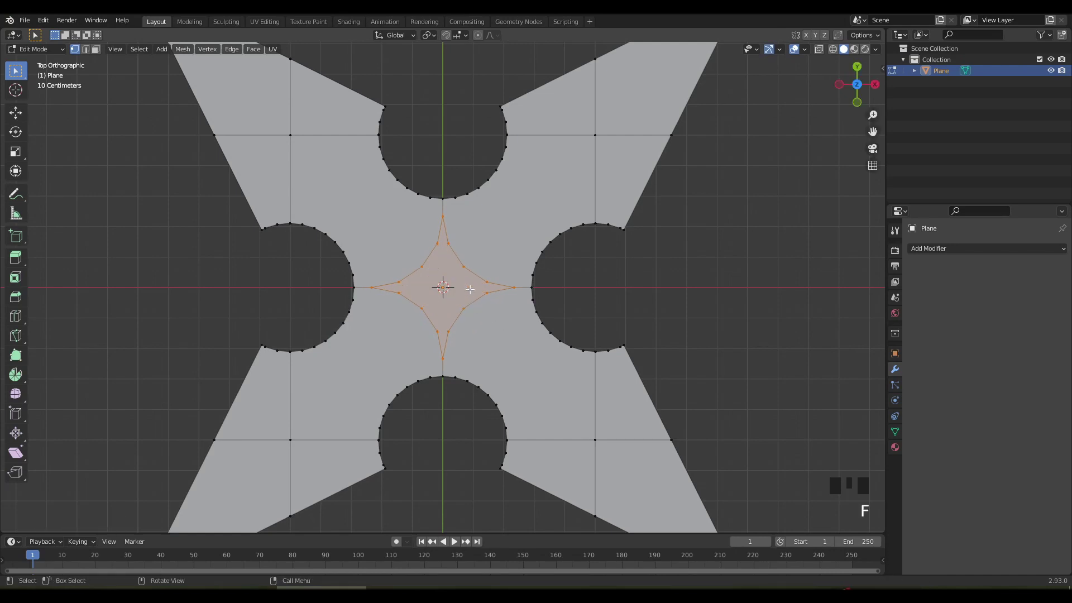
right_click(470, 289)
mouse_move(470, 274)
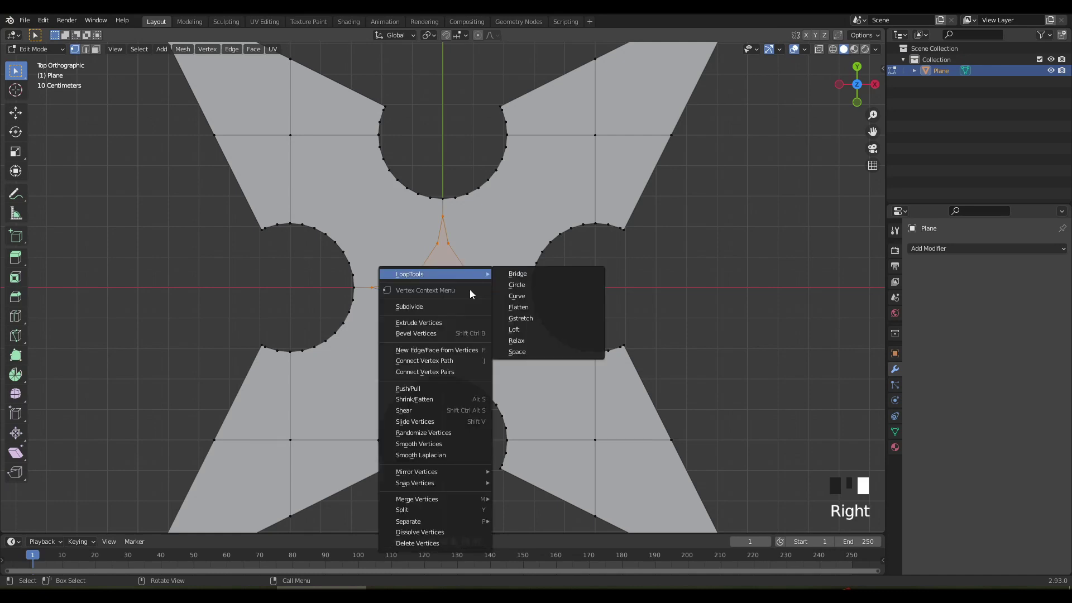
click(516, 286)
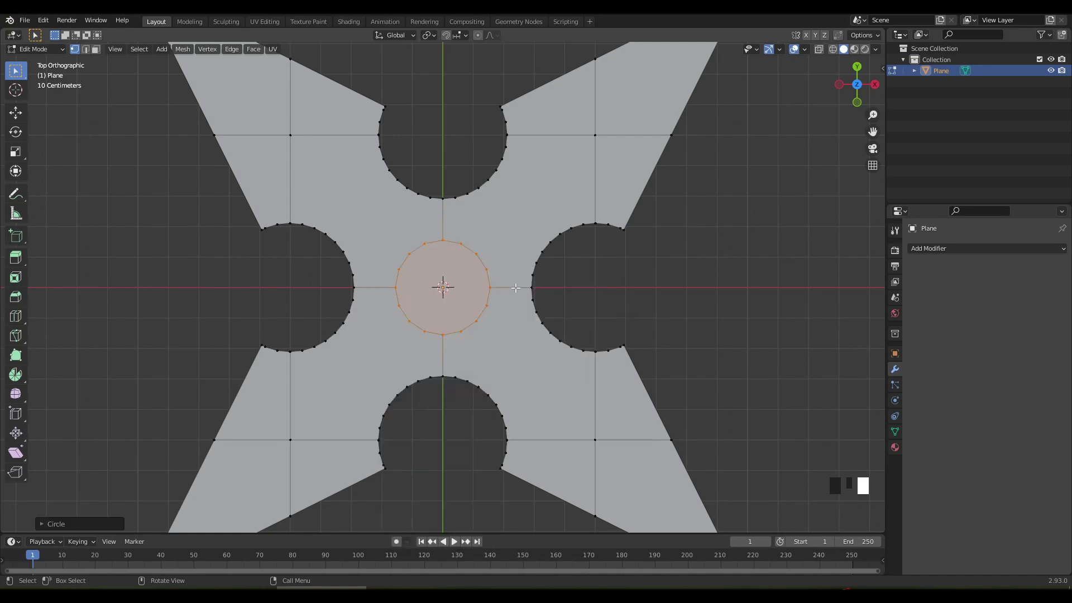
- Scale the central circle up by a factor of about 1.2
scroll(587, 314, down, 2)
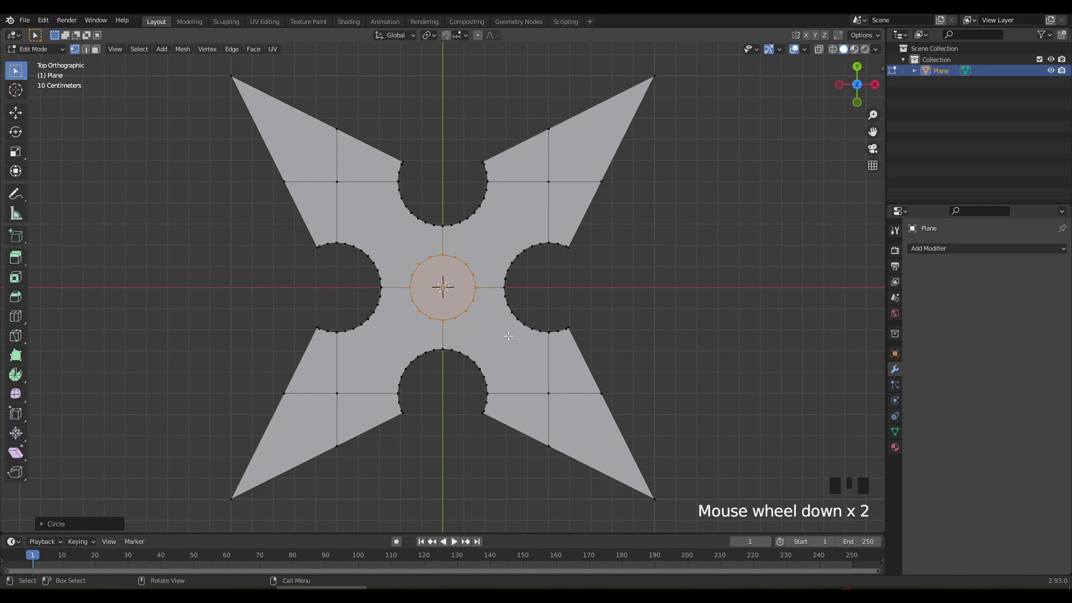
key(s)
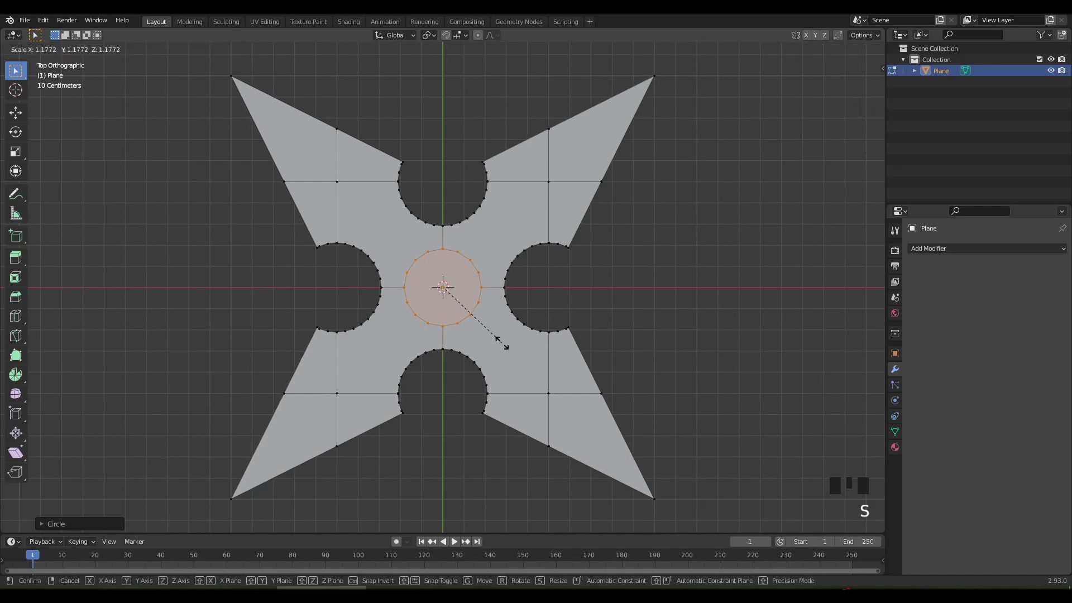
click(503, 345)
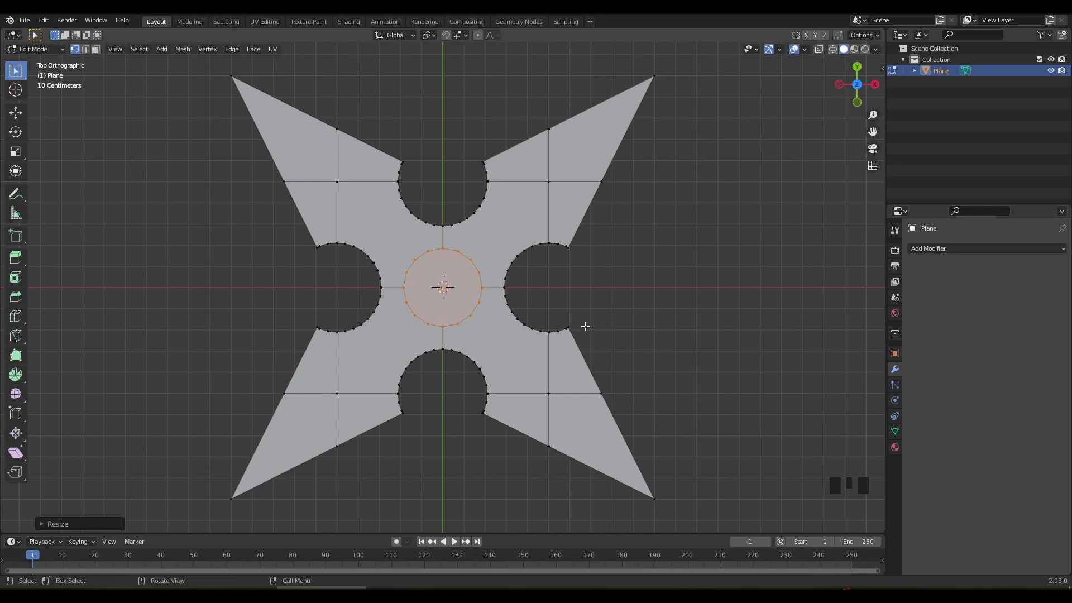
- Delete the circular centre face in face select mode to open a hole in the star
middle_drag(585, 327, 581, 296)
key(3)
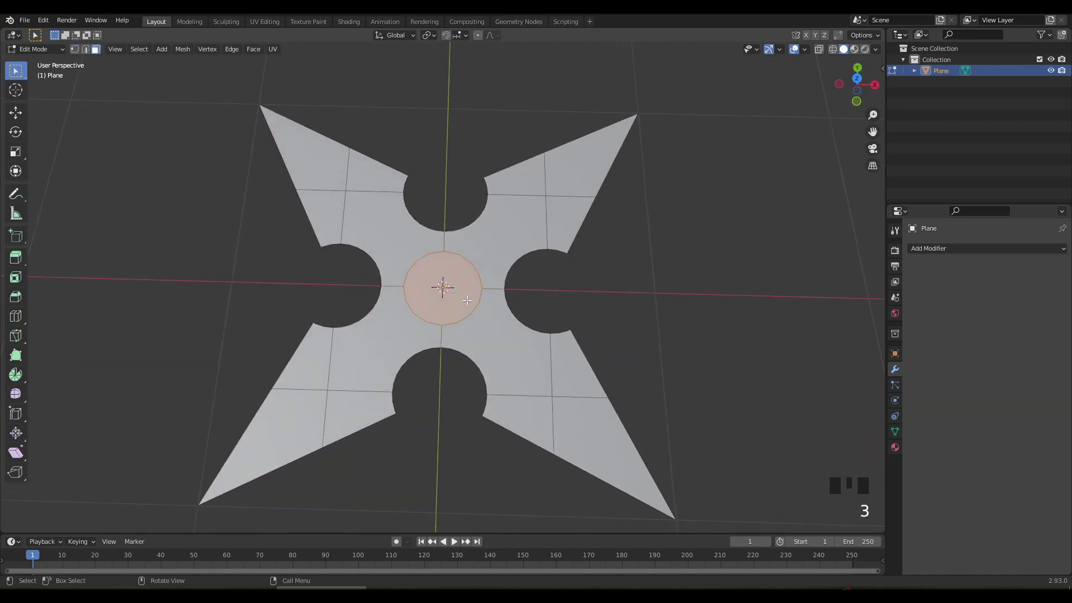
key(x)
click(467, 300)
middle_drag(605, 318, 569, 298)
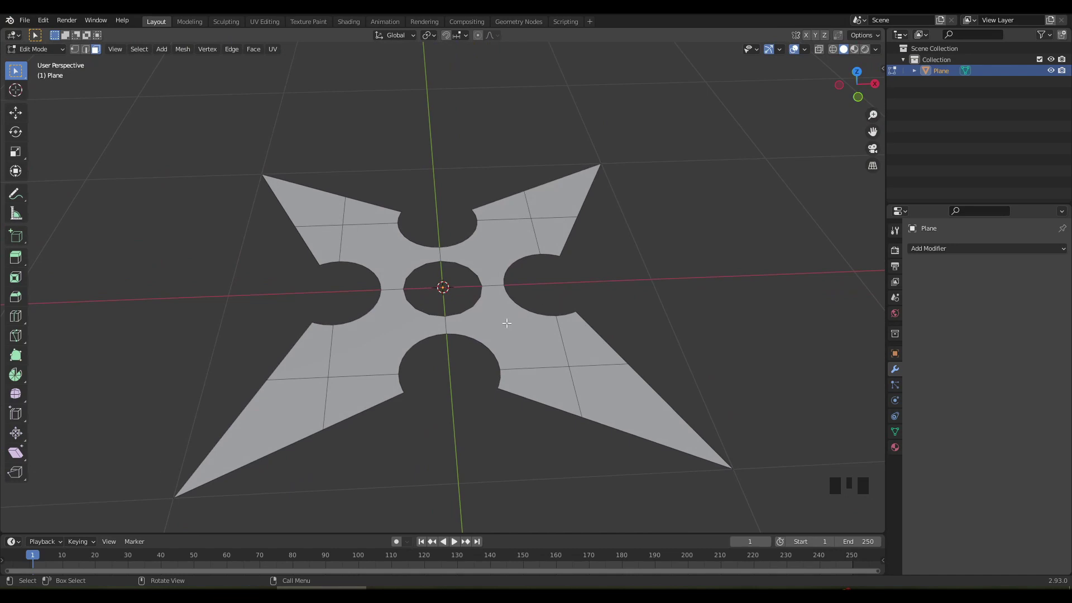
- Select the whole star and extrude it upward by about 0.08 m
shift+middle_drag(487, 337, 478, 283)
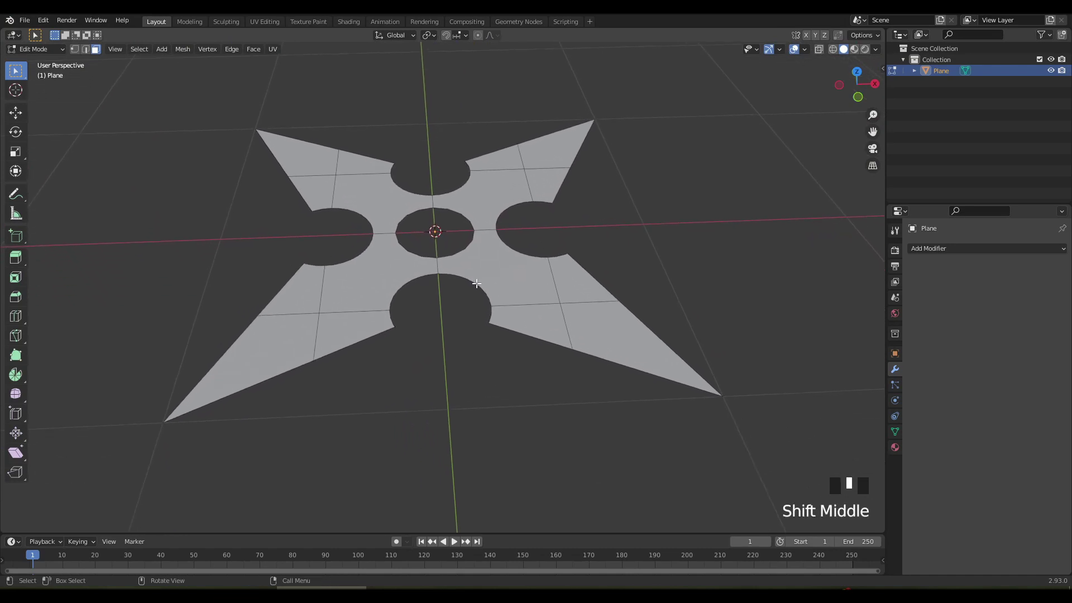
key(a)
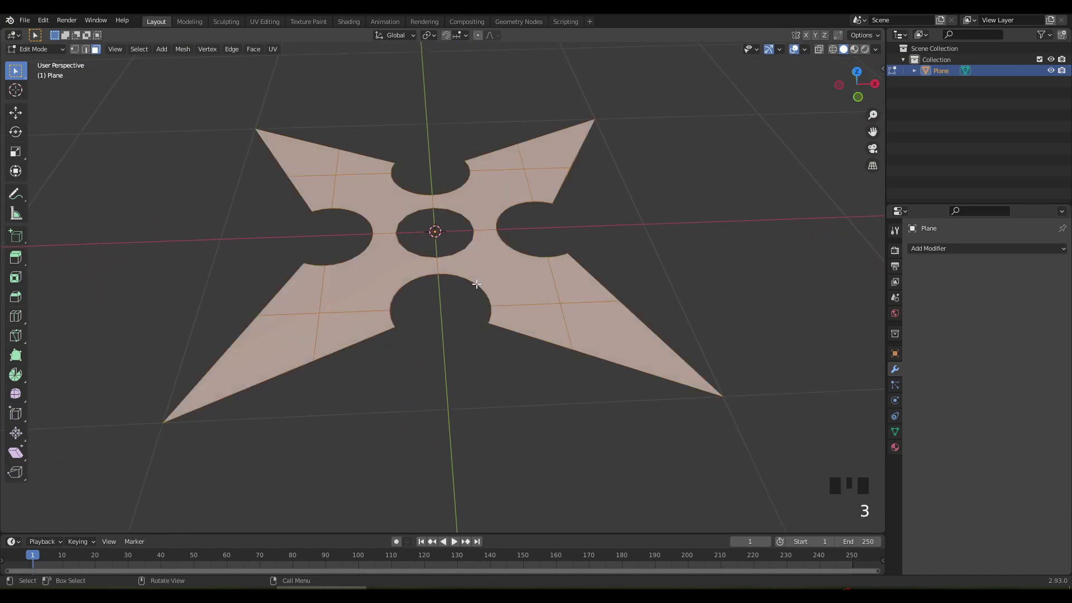
key(e)
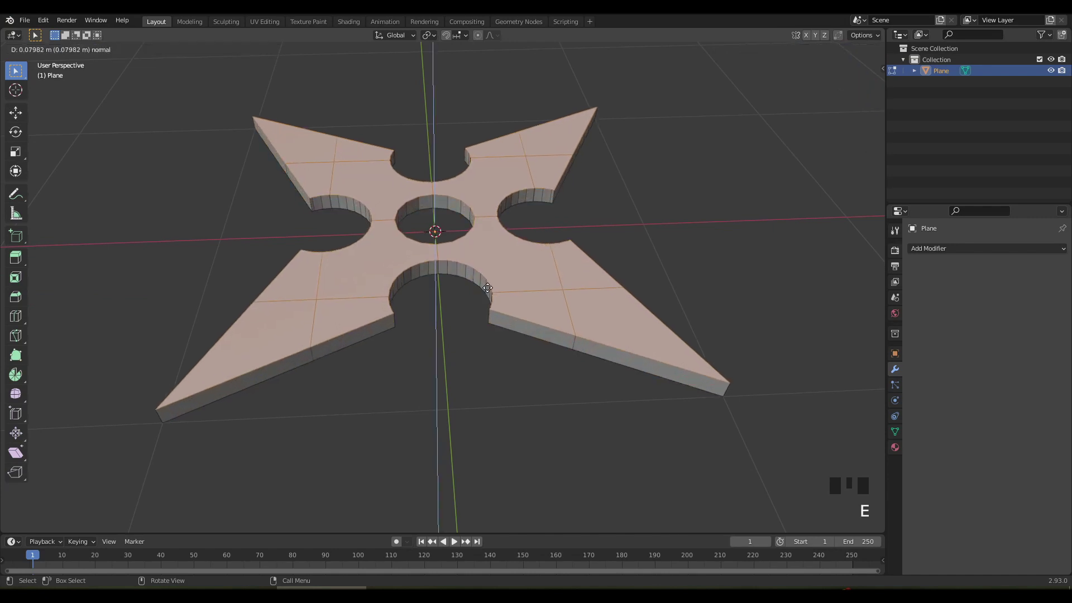
click(487, 286)
- Add one horizontal loop cut around the star's outer side walls, centred at half their thickness
middle_drag(455, 335, 380, 301)
key(ctrl+r)
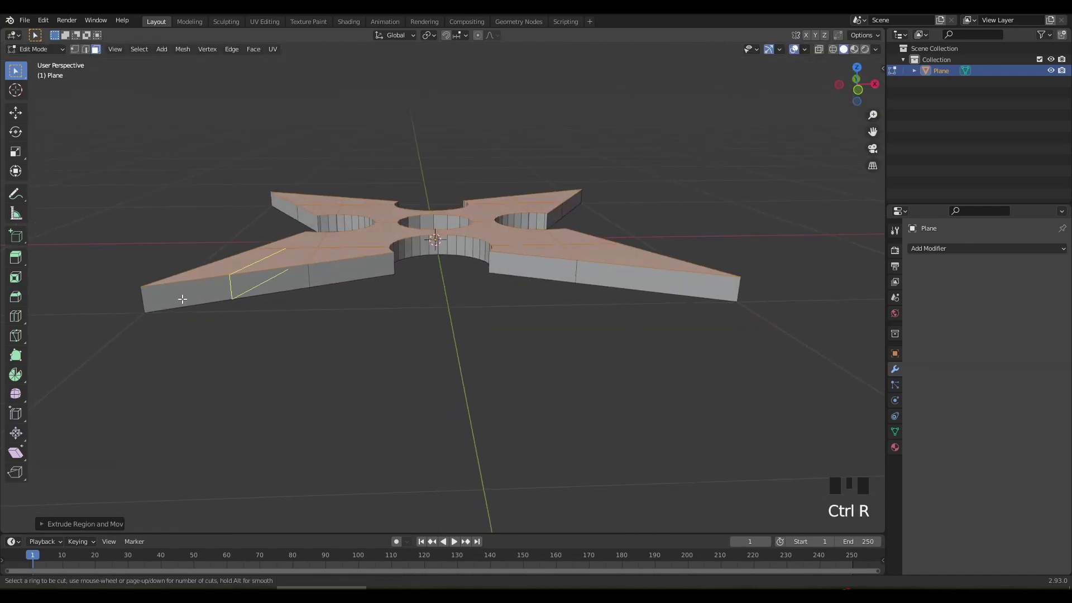
click(142, 302)
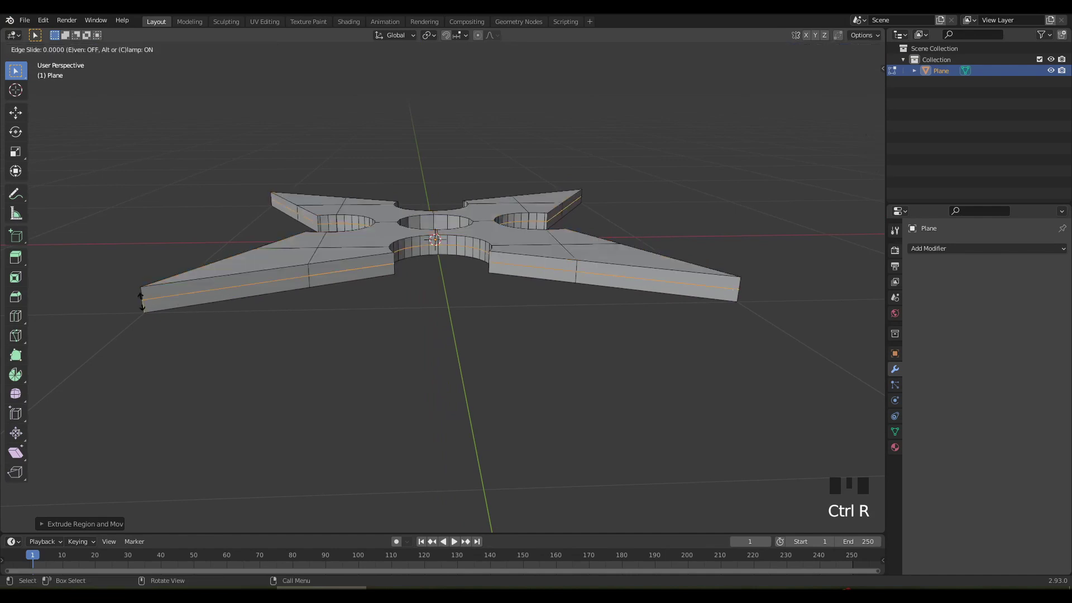
click(141, 302)
- Select the mid-height edge segments along both straight sides of all four blades, leaving out those in the round notches
middle_drag(581, 437, 534, 312)
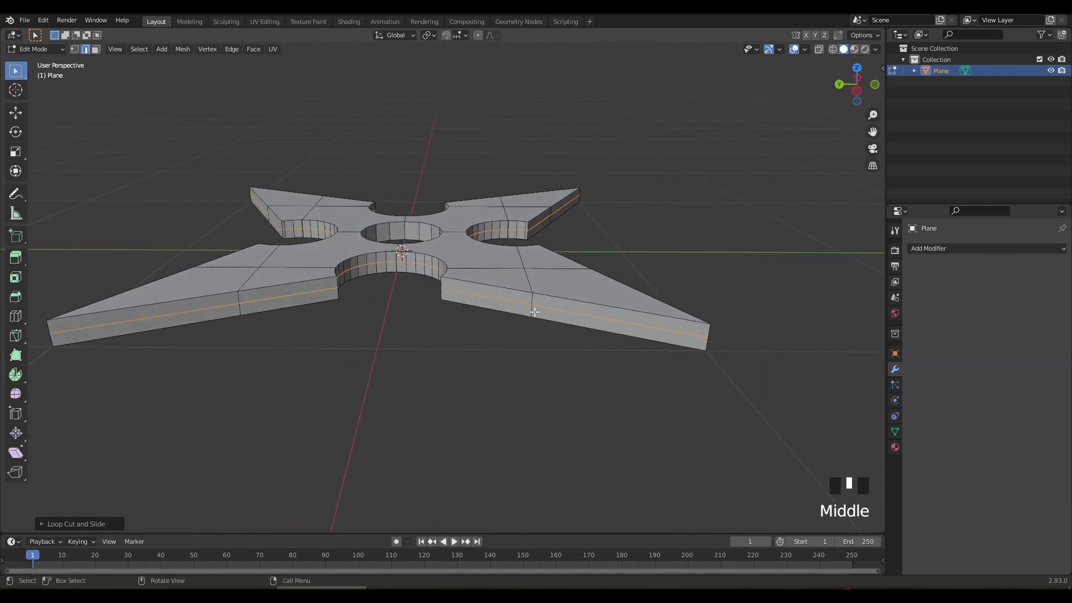
click(497, 302)
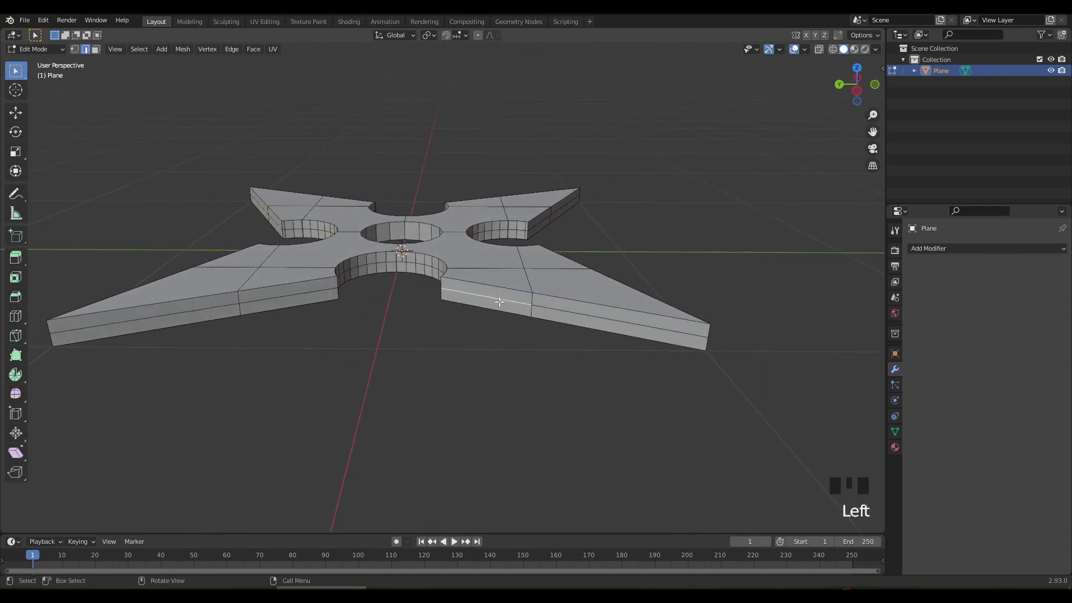
shift+click(563, 315)
middle_drag(563, 315, 280, 290)
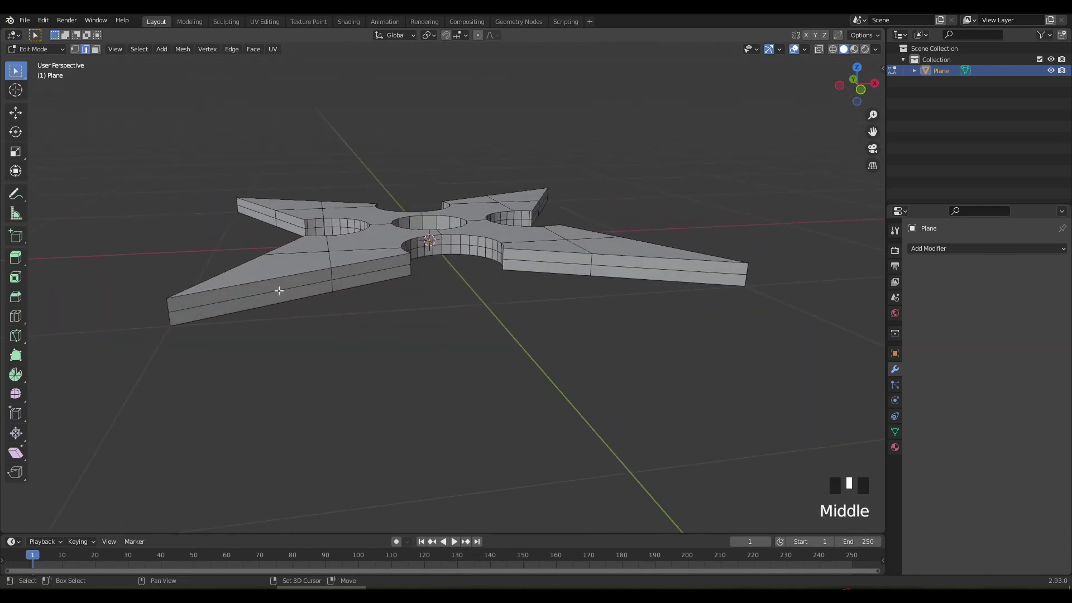
shift+click(327, 282)
shift+click(399, 275)
shift+click(565, 263)
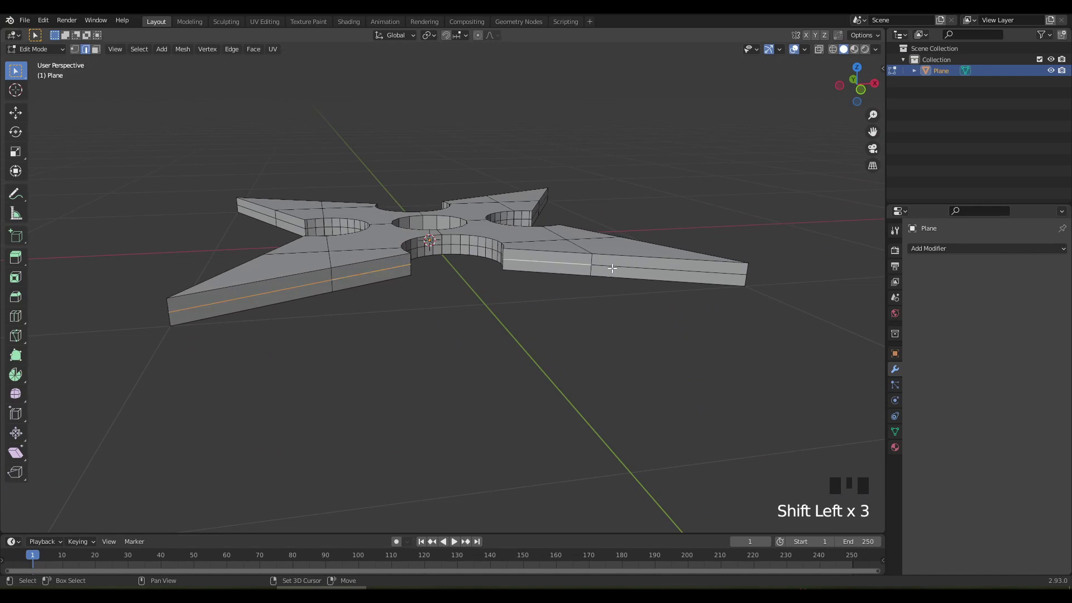
shift+click(670, 269)
middle_drag(670, 269, 472, 283)
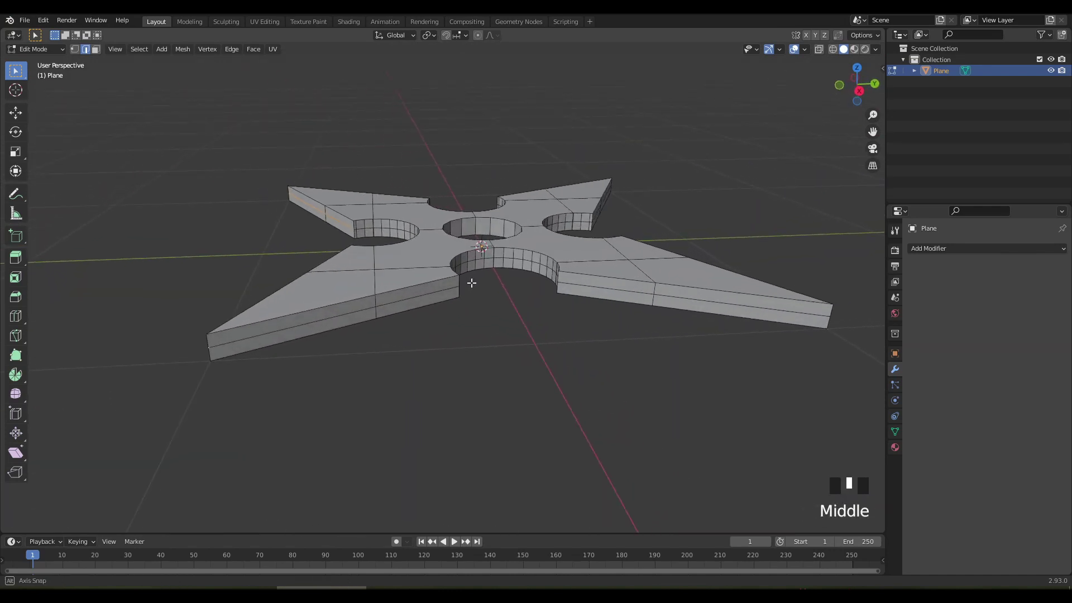
shift+click(352, 311)
shift+click(400, 299)
shift+click(608, 290)
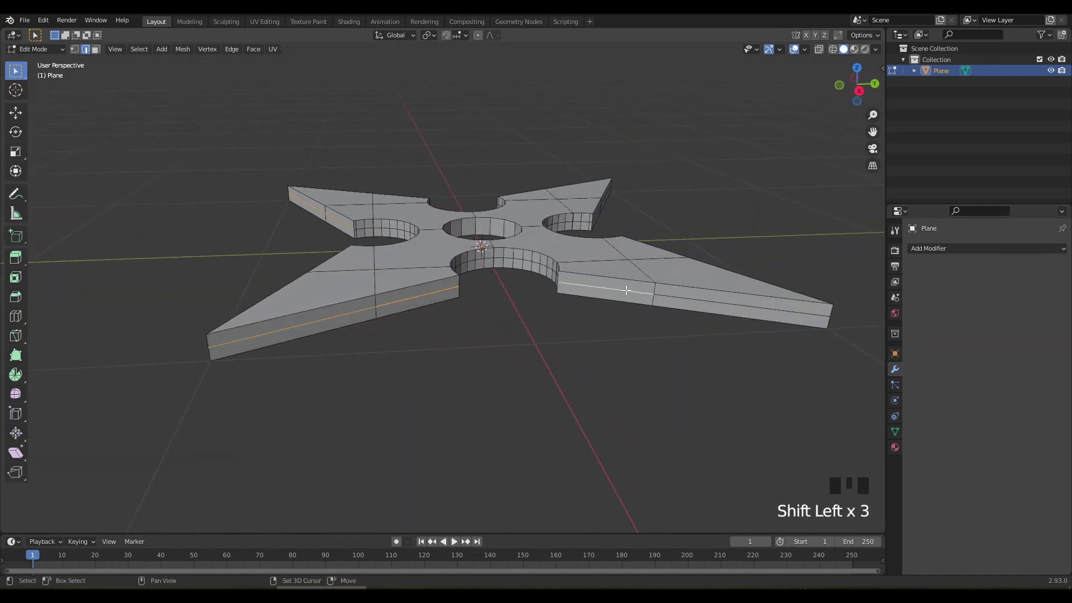
shift+click(663, 294)
middle_drag(678, 306, 322, 339)
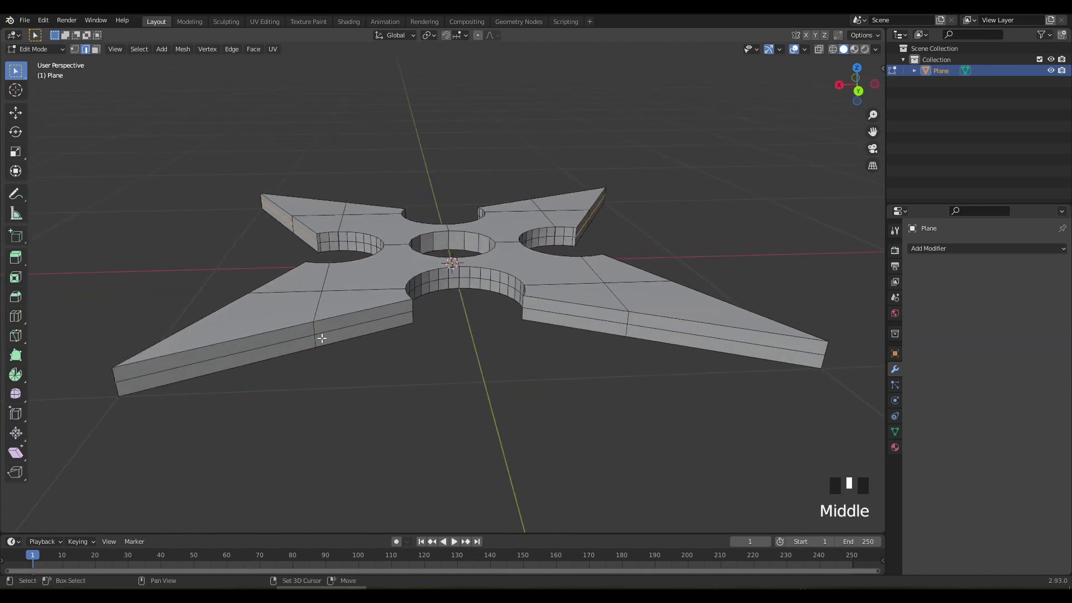
shift+click(281, 341)
shift+click(332, 329)
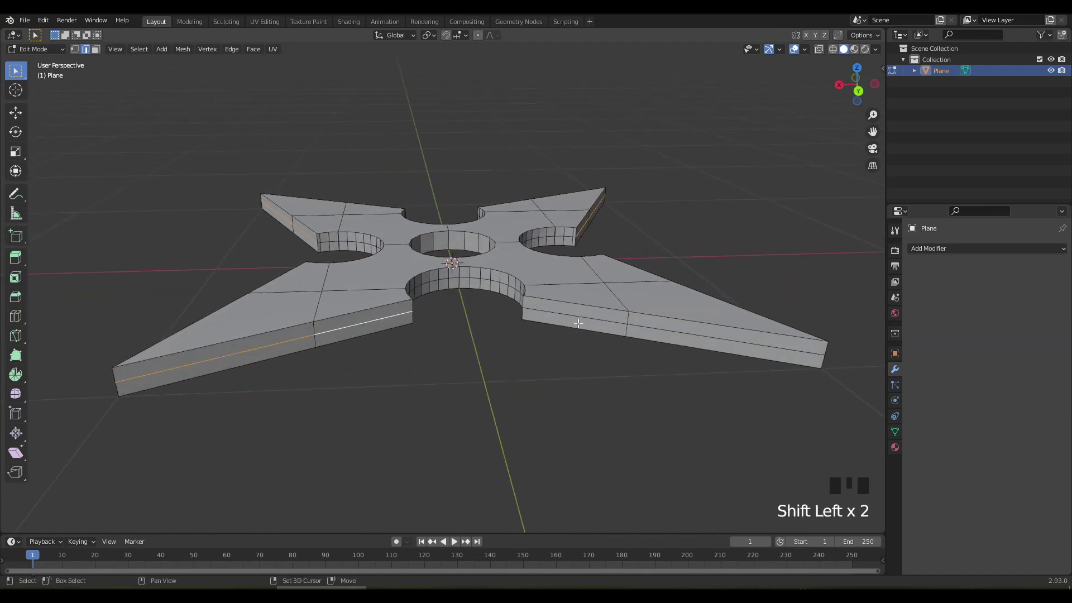
shift+click(614, 323)
shift+click(654, 331)
middle_drag(653, 332, 519, 335)
shift+click(216, 320)
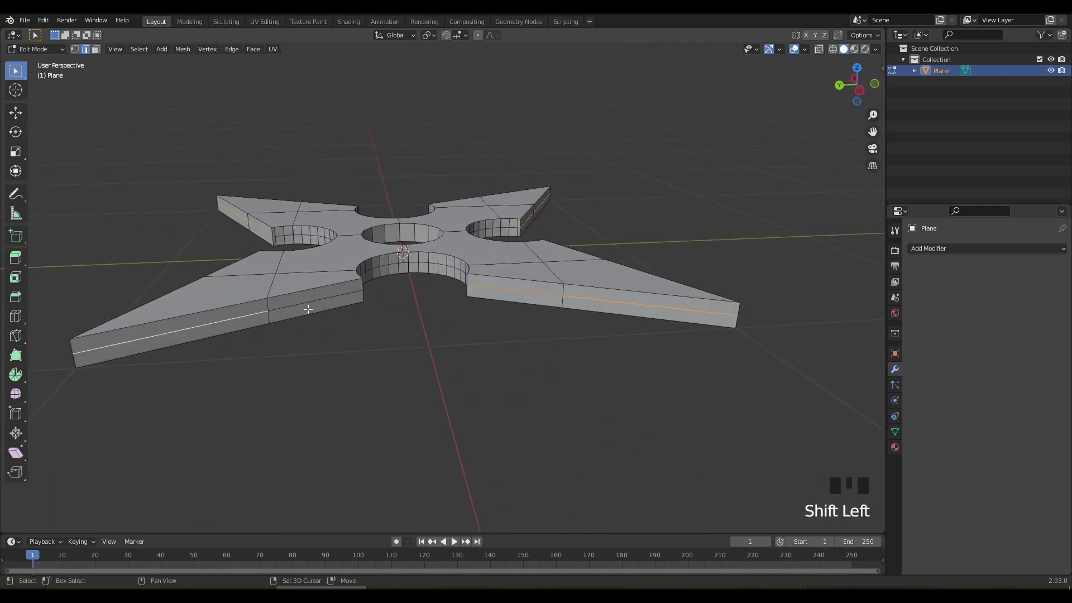
shift+click(316, 301)
- Scale the selected mid-height blade edges outward from the centre so the blade sides taper to a sharp edge
middle_drag(574, 375, 509, 410)
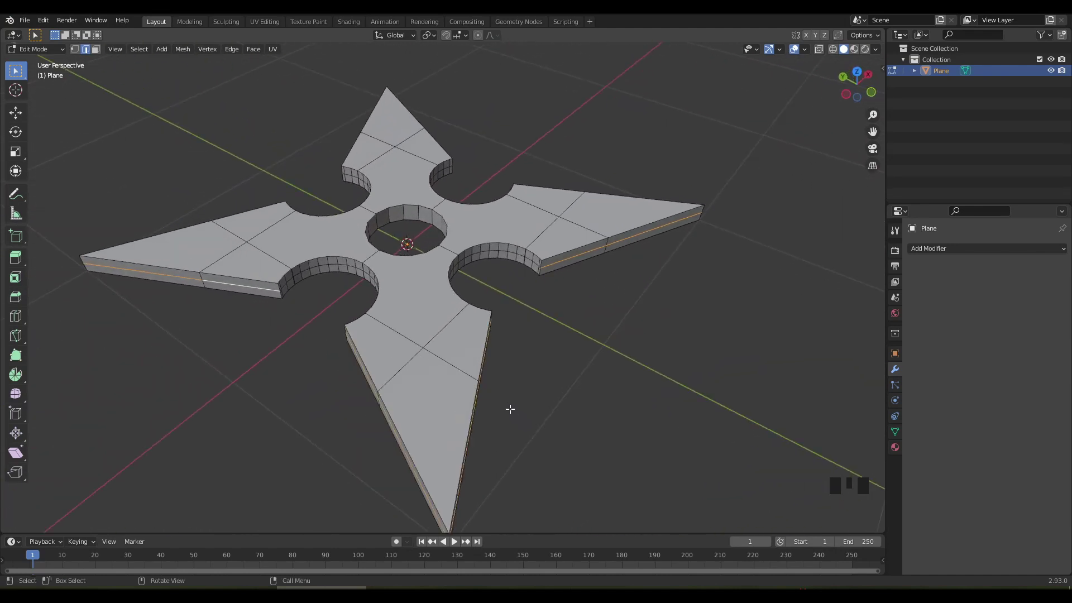
key(alt+s)
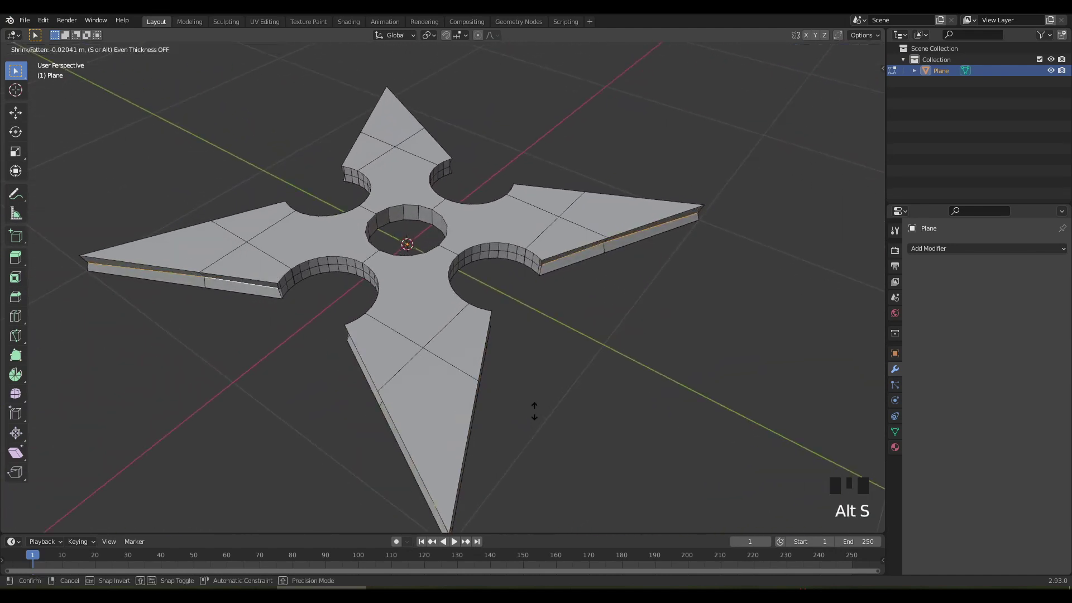
click(528, 401)
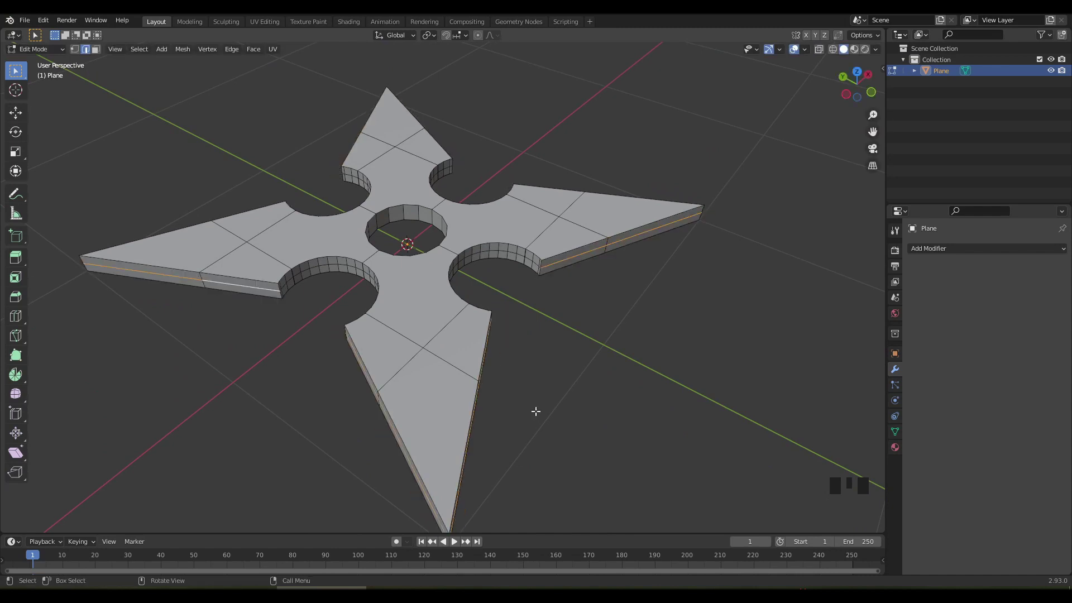
middle_drag(536, 411, 581, 412)
key(s)
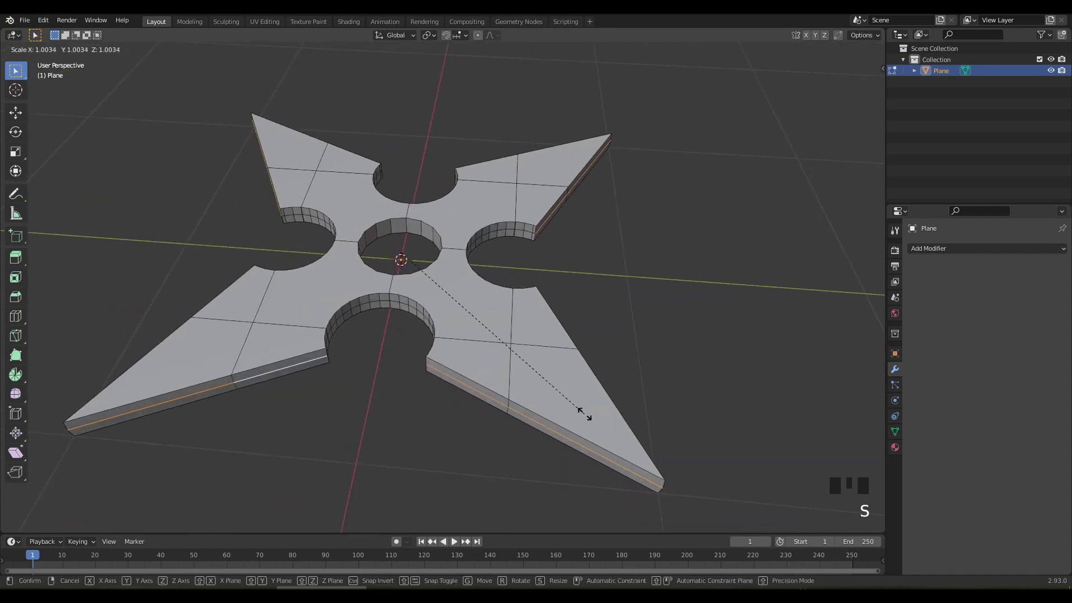
click(610, 430)
- Select the complete upper rim of the centre hole by picking shortest edge paths around it
middle_drag(410, 394, 428, 210)
click(468, 214)
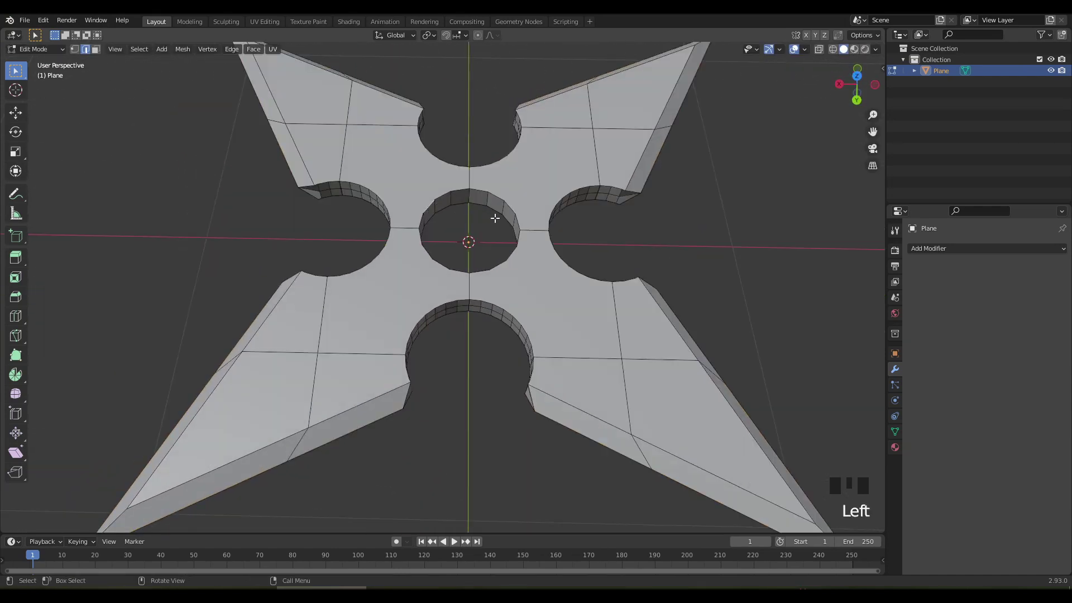
ctrl+click(517, 239)
scroll(494, 240, up, 2)
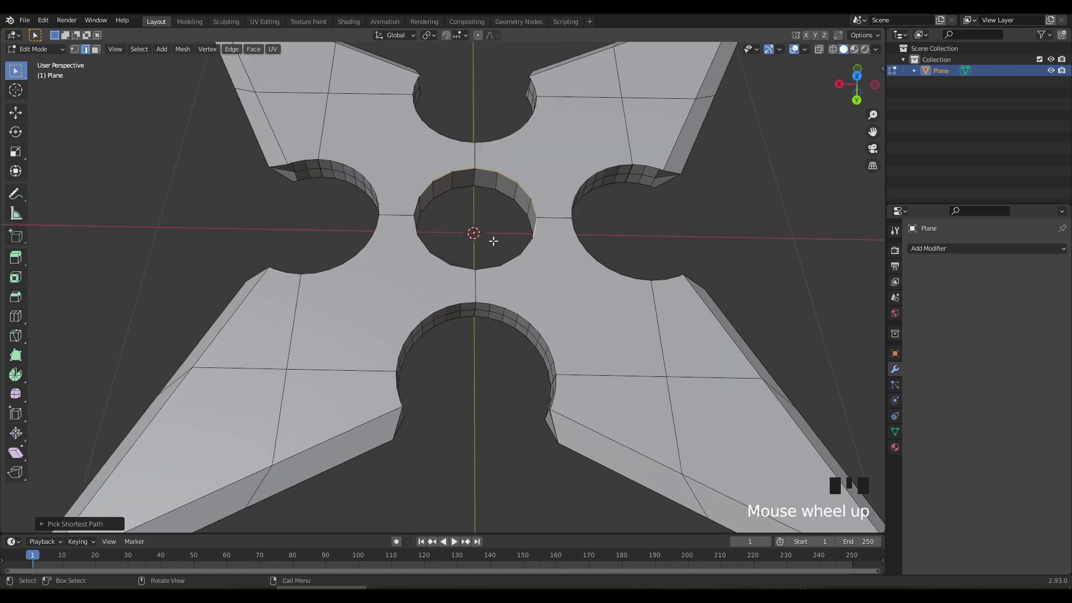
ctrl+click(439, 260)
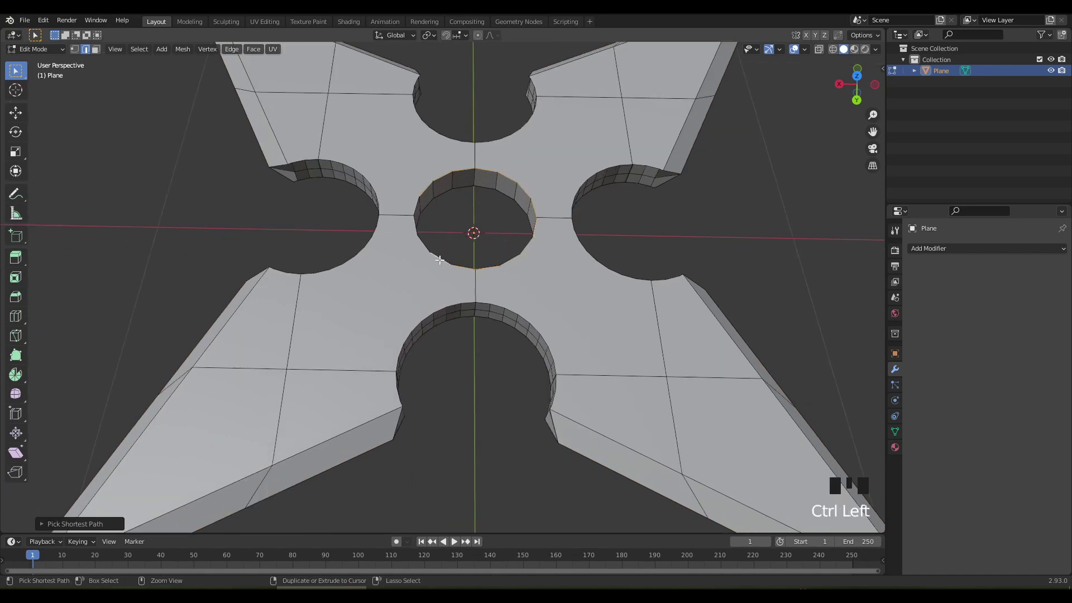
ctrl+click(417, 207)
- Add the remaining rim edges on the other face of the centre hole to the selection
middle_drag(455, 342, 452, 148)
scroll(453, 148, up, 4)
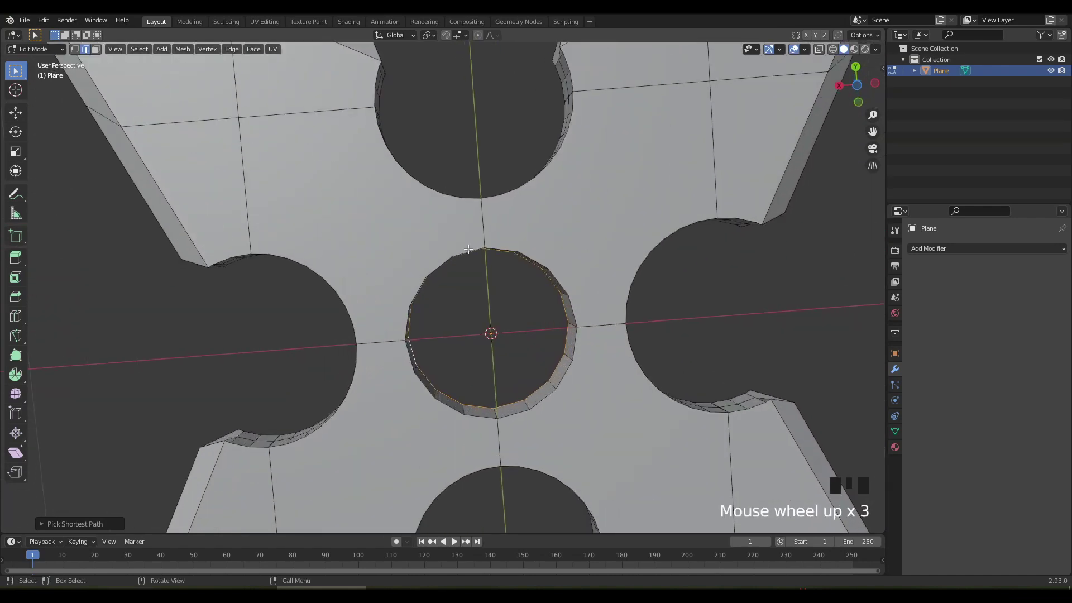
middle_drag(455, 251, 464, 275)
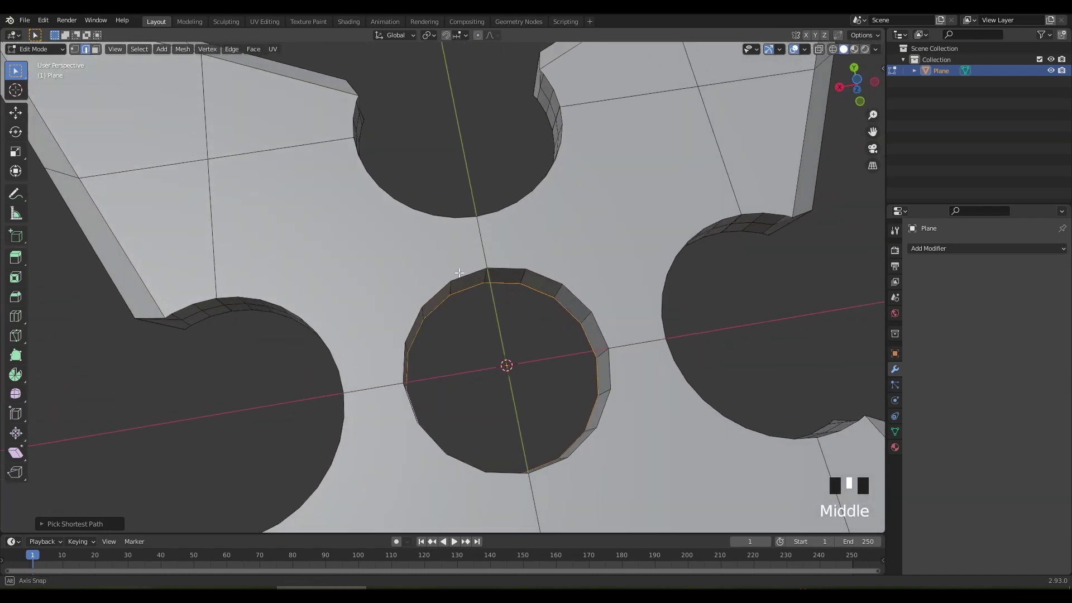
shift+click(464, 275)
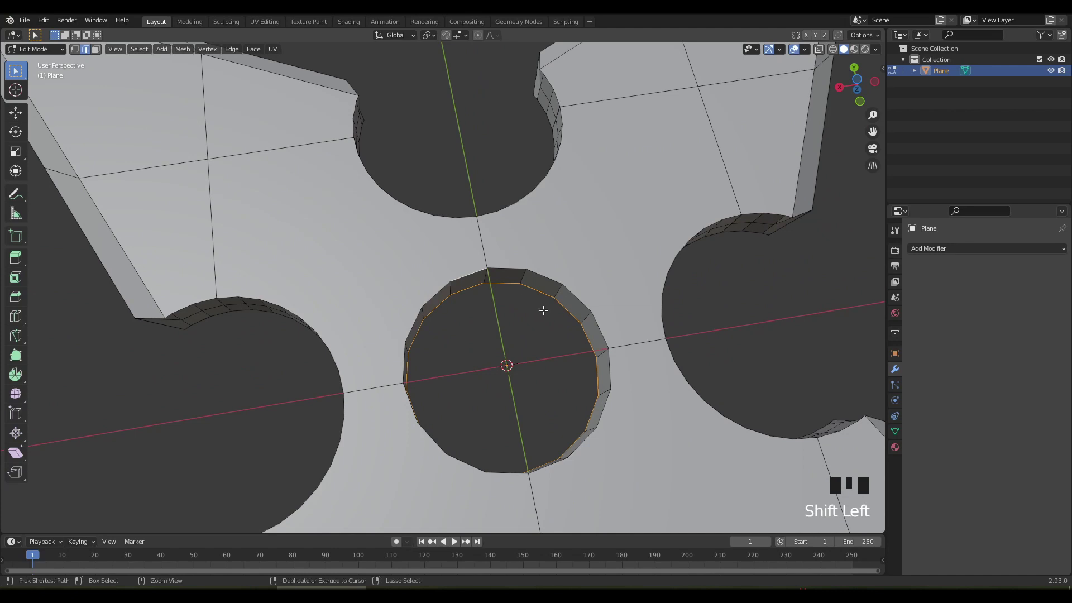
ctrl+click(601, 338)
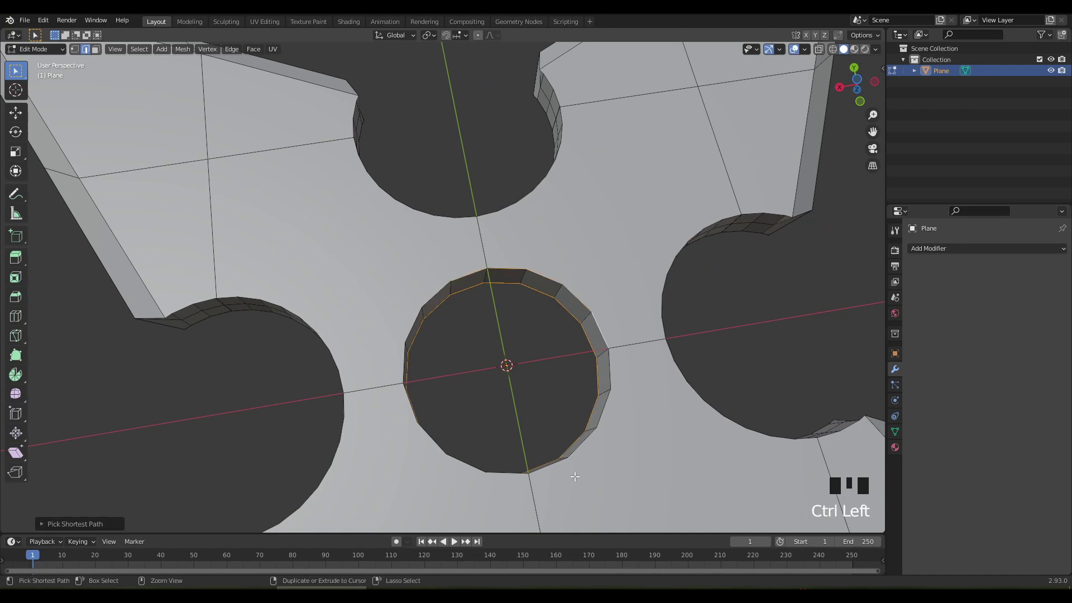
ctrl+click(575, 454)
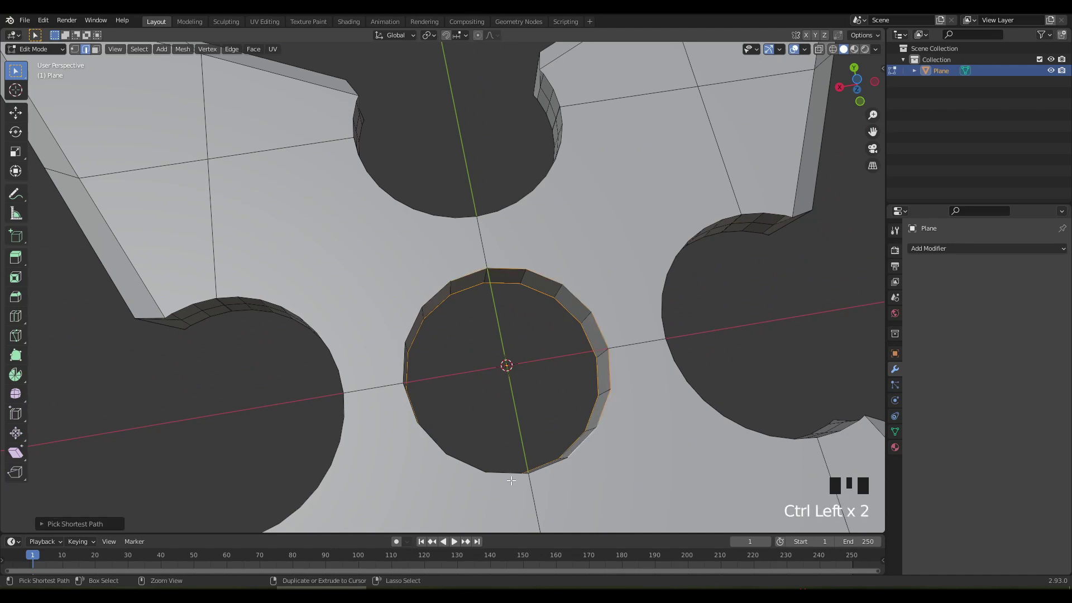
ctrl+click(434, 441)
middle_drag(462, 438, 439, 377)
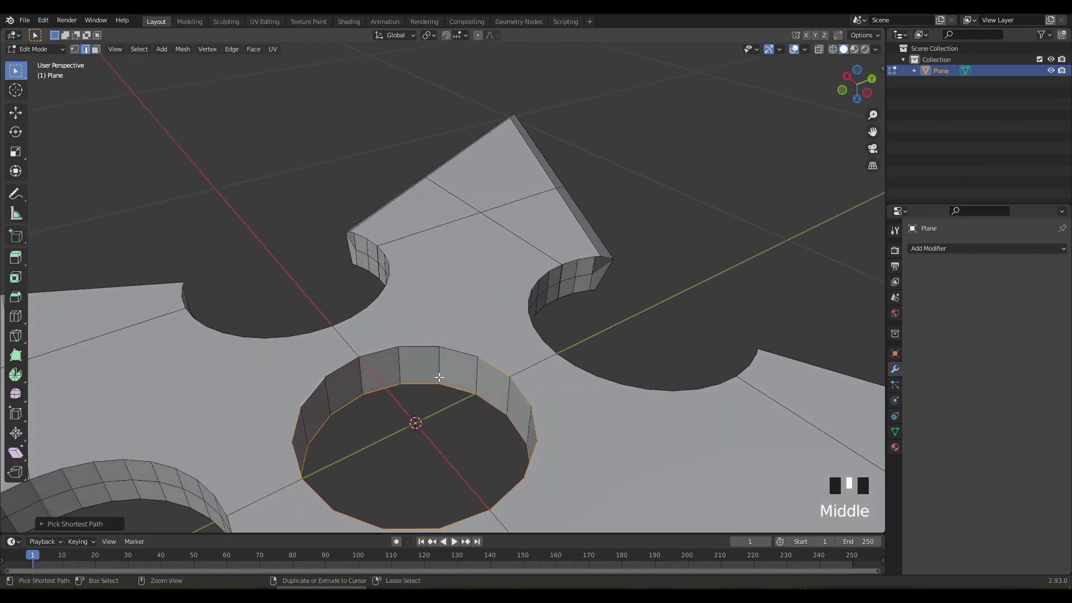
ctrl+click(453, 354)
- Bevel both centre hole rims with 2 segments and a width of about 0.034 m
middle_drag(532, 315, 491, 78)
scroll(447, 162, down, 2)
middle_drag(446, 162, 427, 172)
key(ctrl+b)
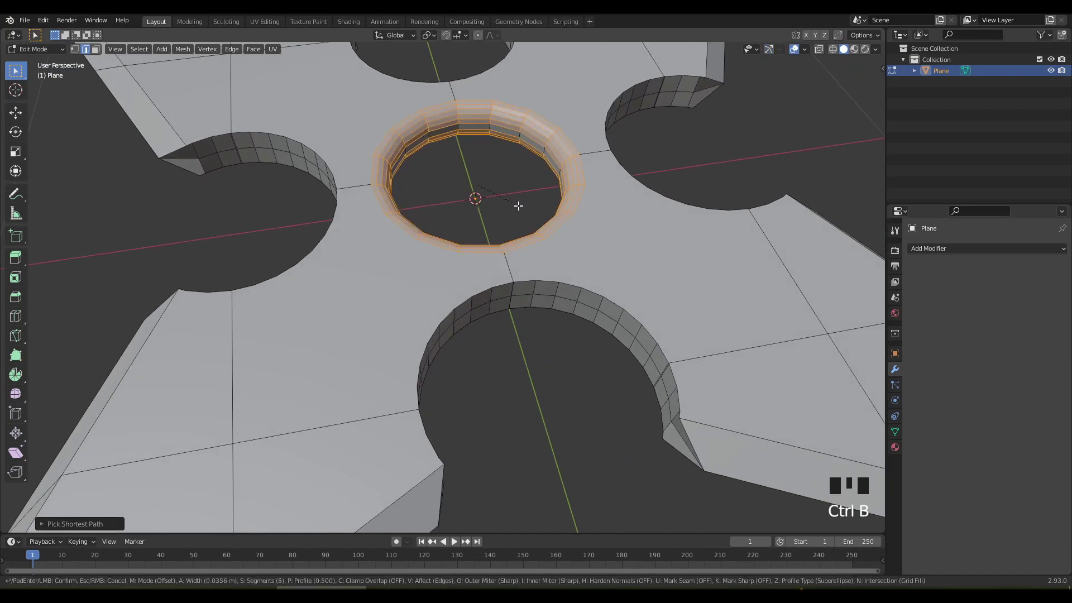
scroll(518, 206, down, 1)
scroll(518, 205, down, 1)
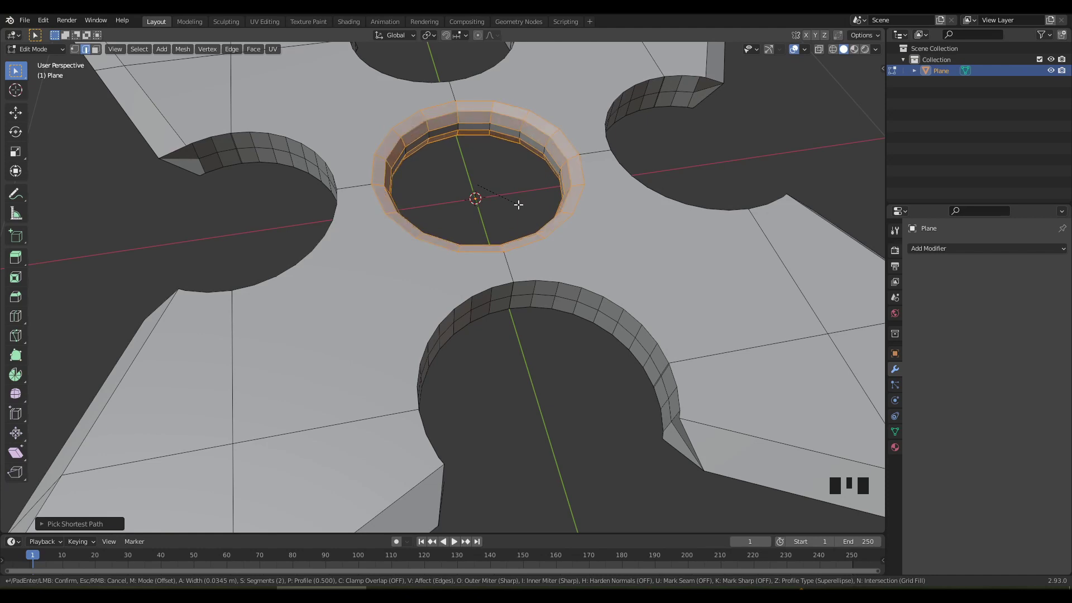
click(516, 203)
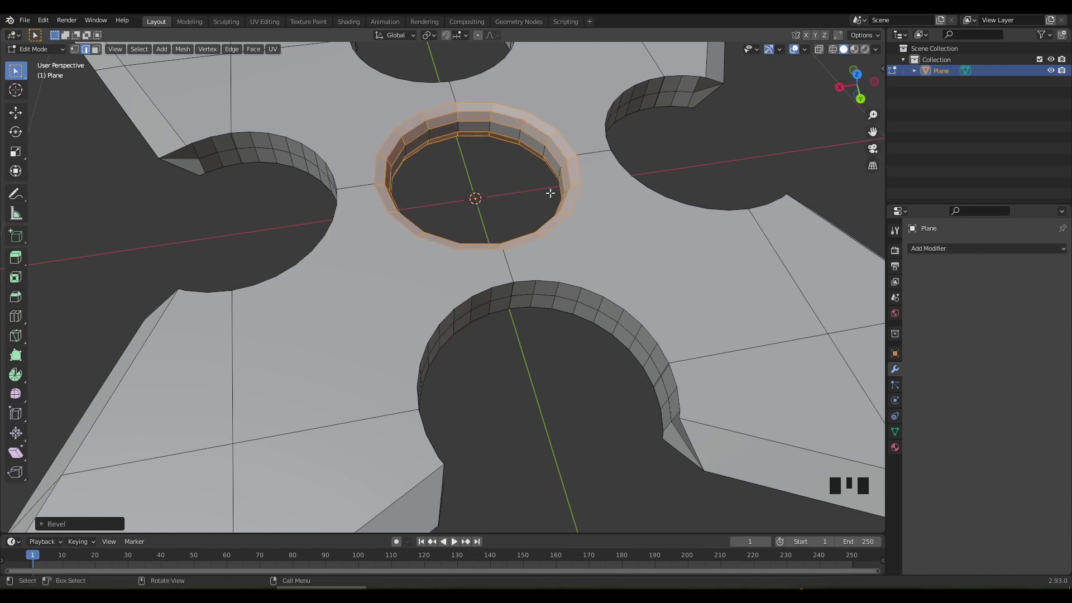
click(657, 158)
scroll(642, 161, down, 3)
middle_drag(590, 210, 557, 239)
key(Tab)
scroll(575, 243, down, 2)
key(Tab)
scroll(842, 361, down, 2)
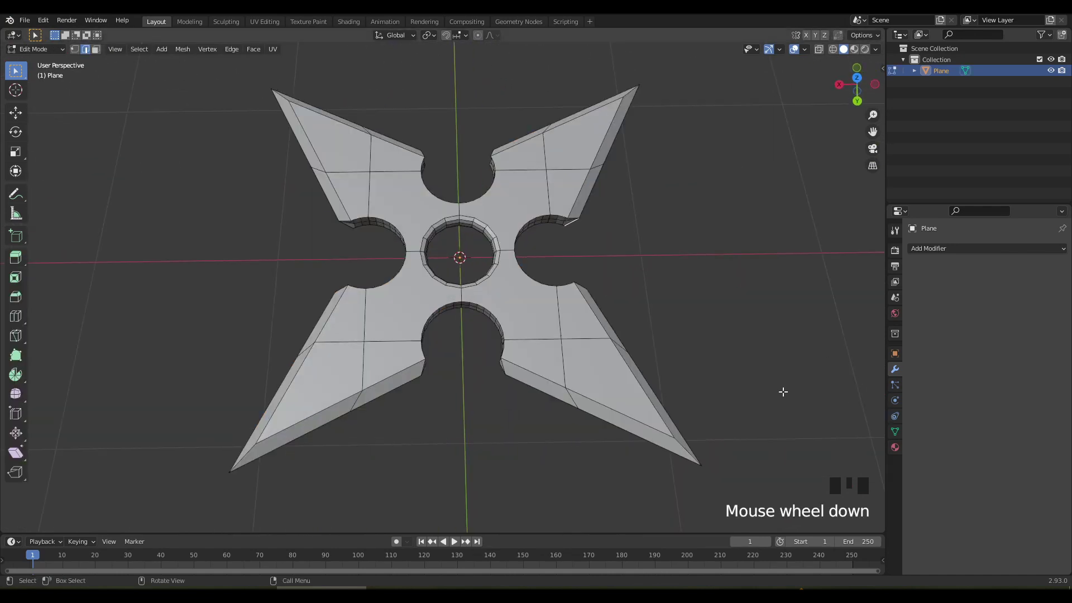
- Select the whole shuriken mesh and create a new material for it
key(a)
click(894, 447)
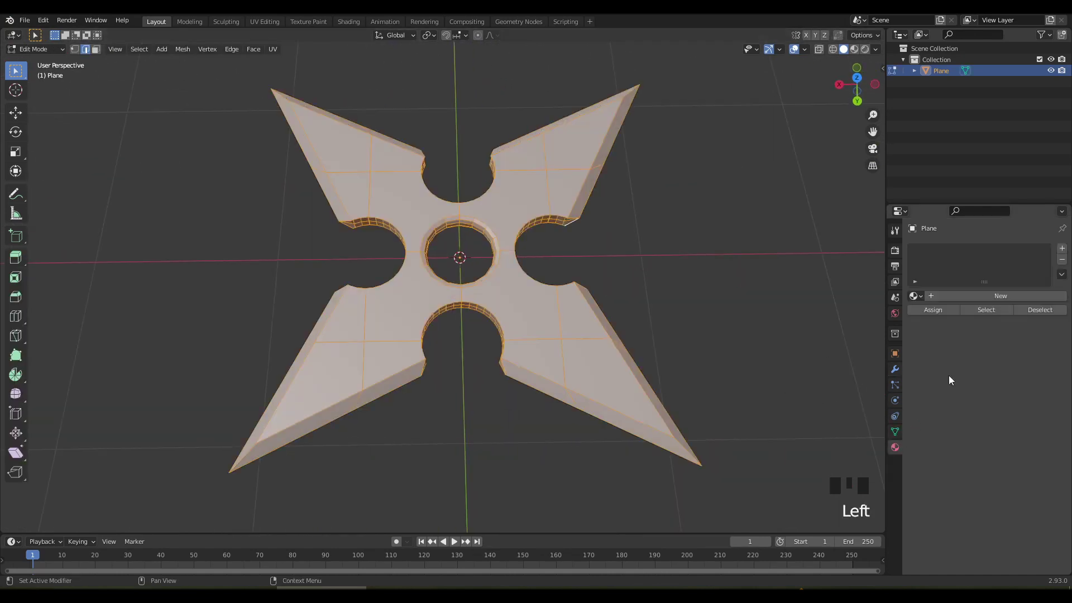
click(981, 297)
- Clear the selection and select the four faces around the centre hole on the star's top side in face select mode
middle_drag(810, 291, 609, 302)
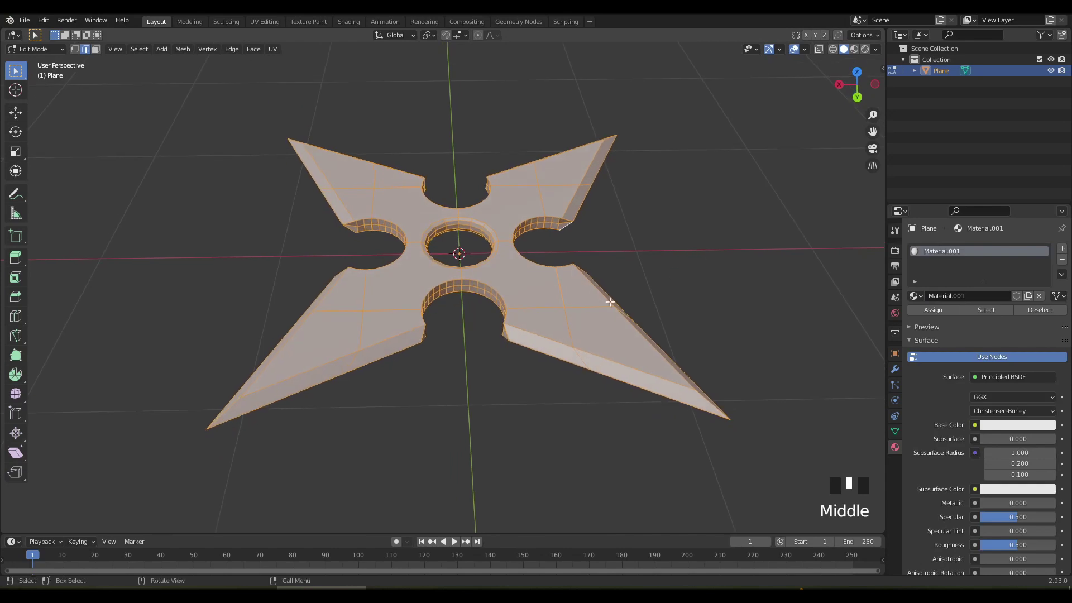
click(629, 233)
middle_drag(627, 234, 614, 272)
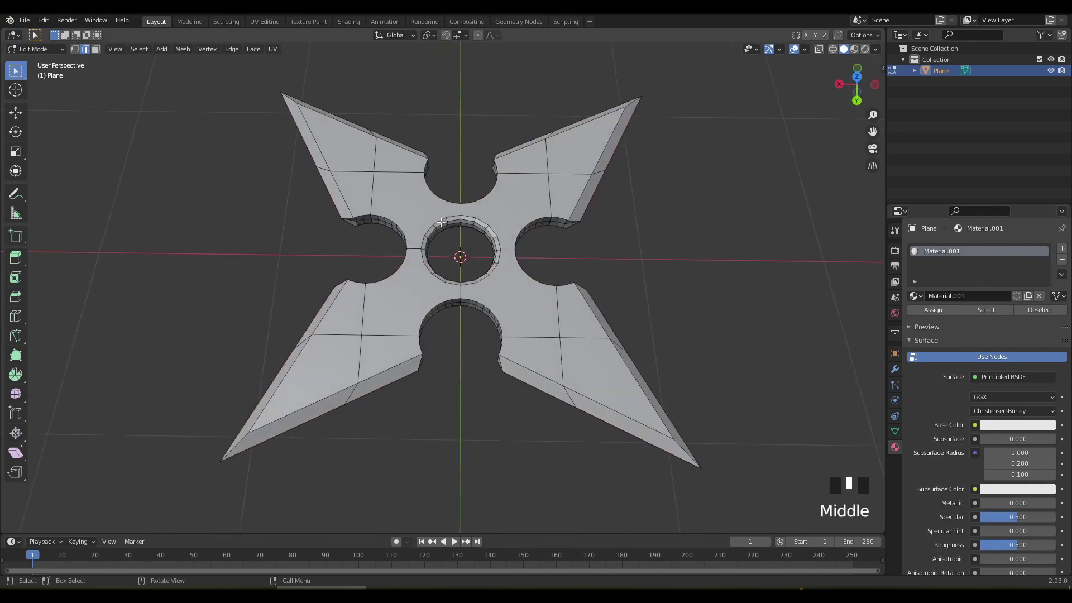
key(3)
click(425, 211)
shift+click(517, 207)
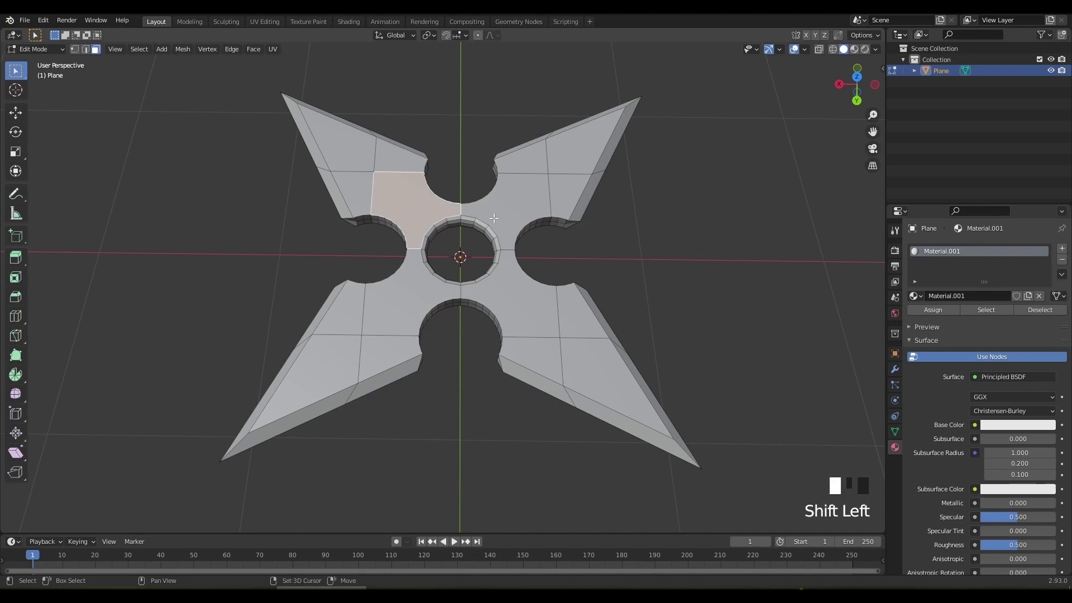
shift+click(506, 293)
shift+click(418, 289)
- Add the four faces around the centre hole on the star's underside to the selection
middle_drag(418, 289, 507, 144)
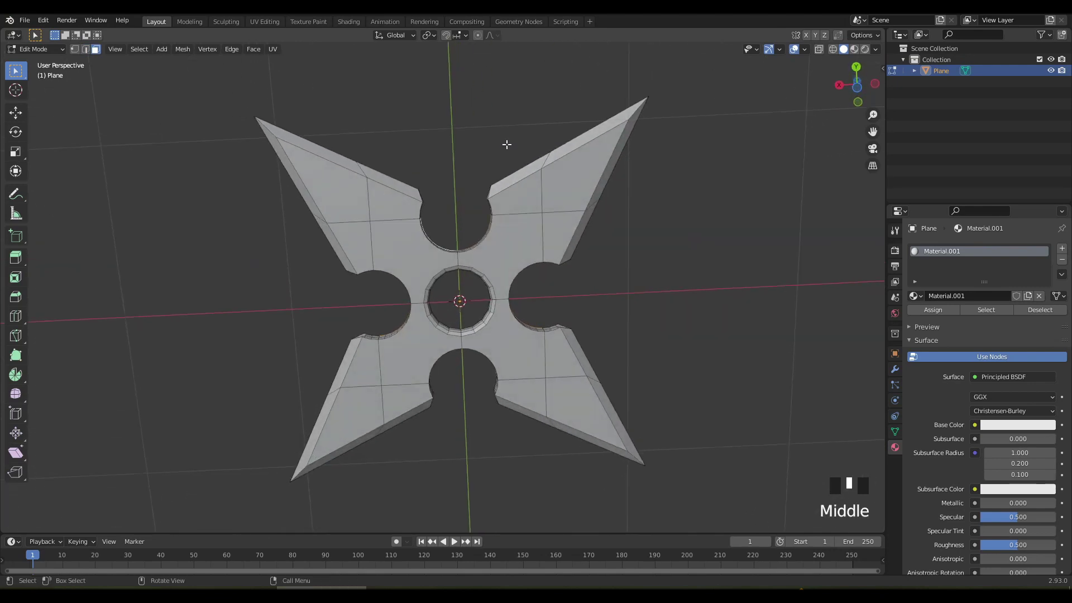
shift+click(420, 259)
shift+click(498, 266)
shift+click(501, 333)
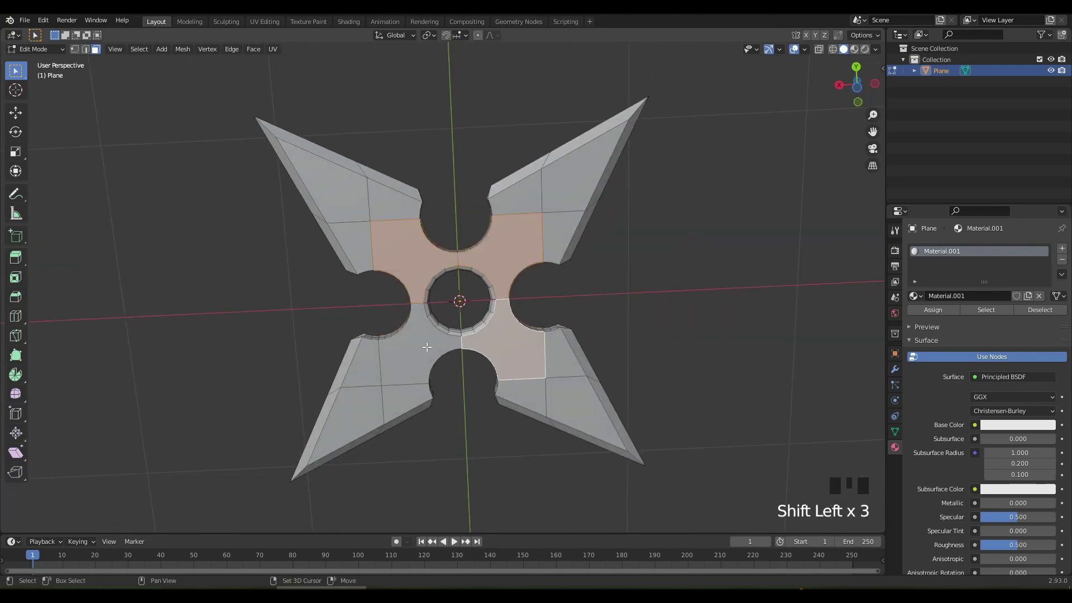
shift+click(427, 347)
- Grow the face selection once so it extends over the flat blade faces and notch walls
middle_drag(564, 197, 565, 370)
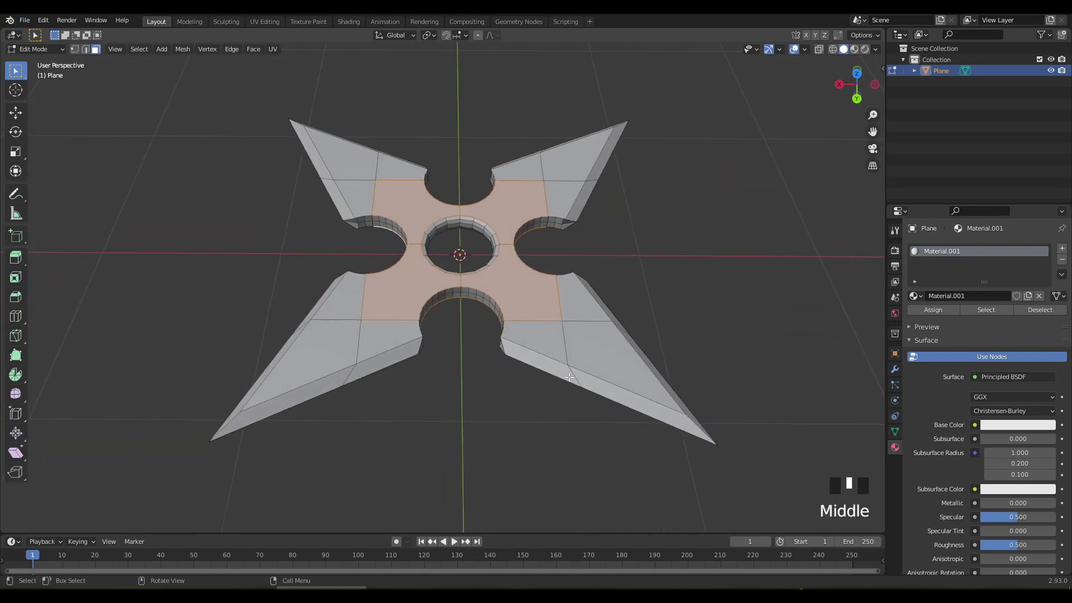
key(ctrl+KP_Add)
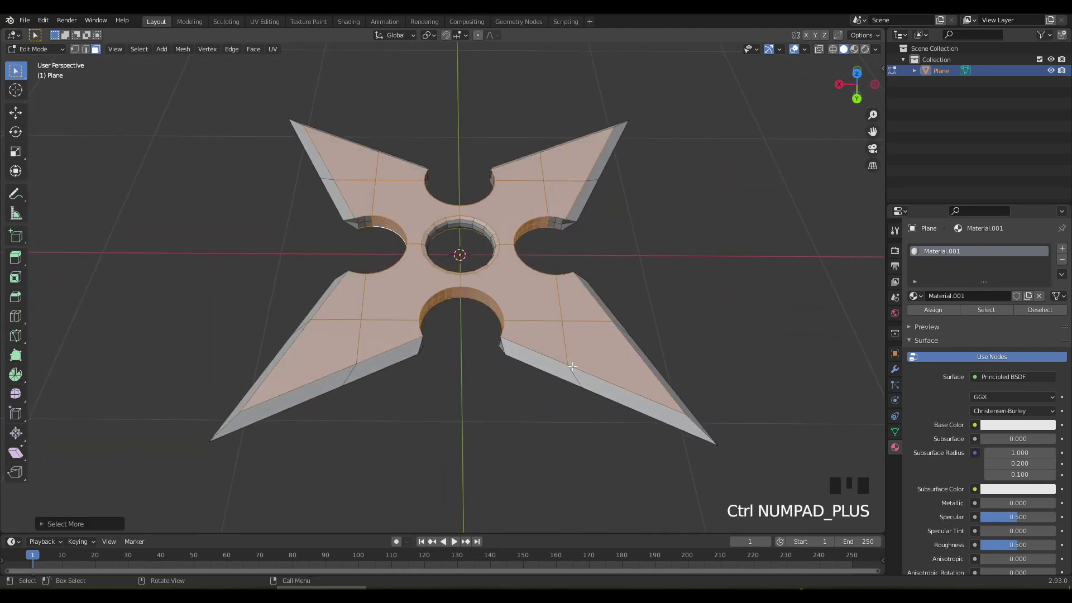
mouse_move(573, 367)
middle_down()
mouse_move(603, 337)
mouse_move(547, 337)
mouse_move(578, 349)
middle_up()
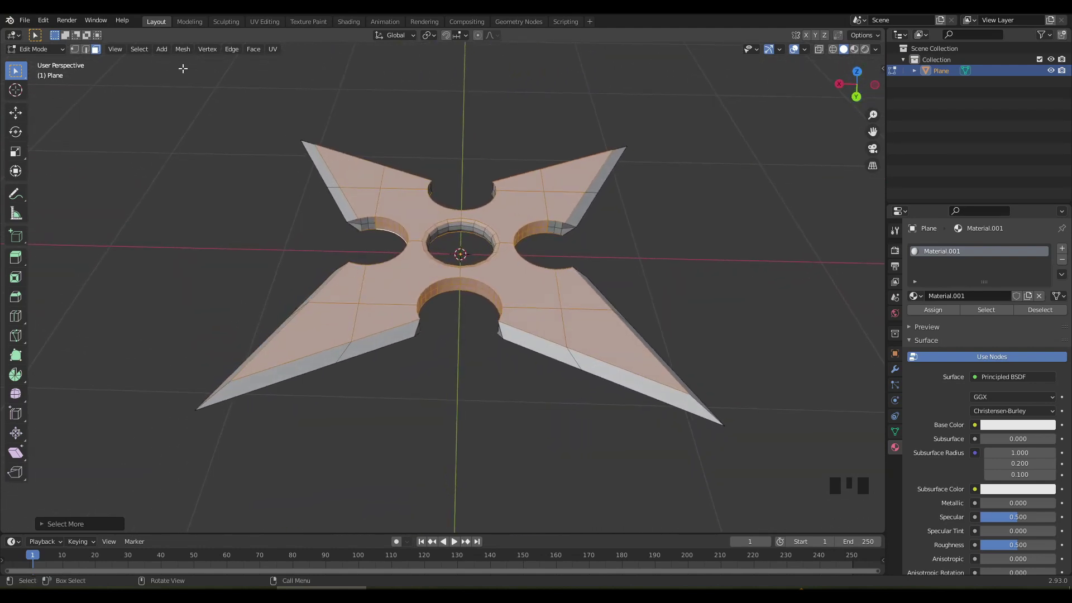
- Invert the face selection to cover the blade edges and centre hole rim, and assign those faces a new material named Metal
click(140, 50)
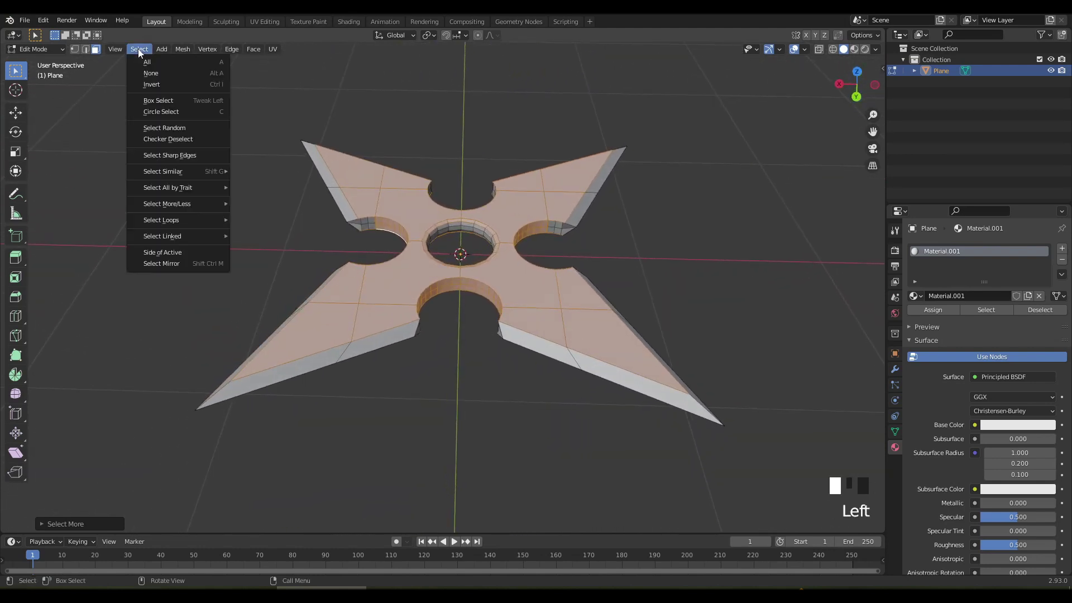
click(151, 87)
middle_drag(651, 271, 677, 294)
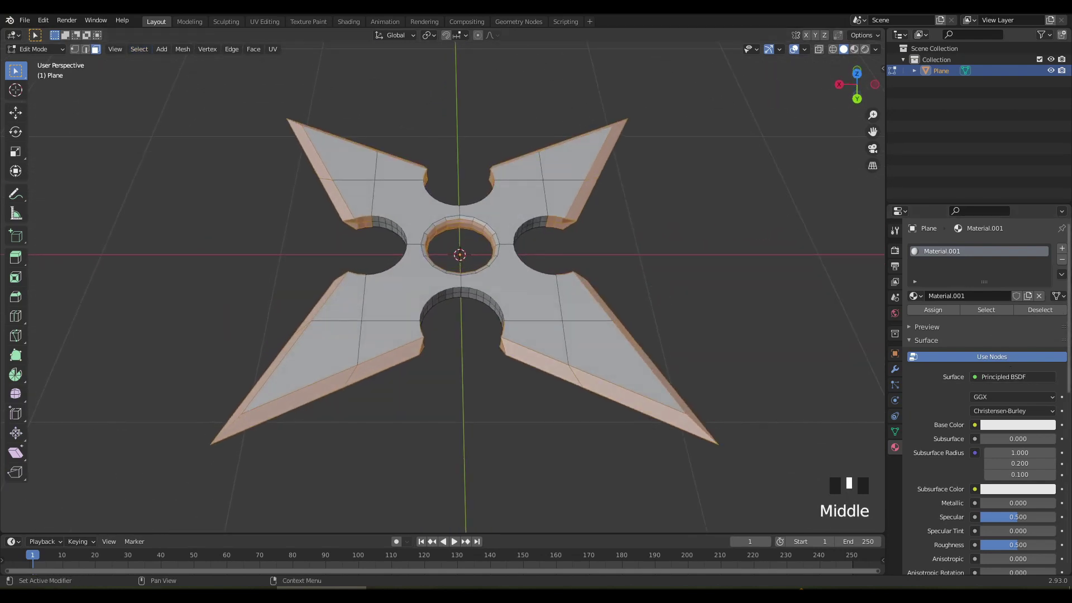
click(1063, 250)
click(970, 316)
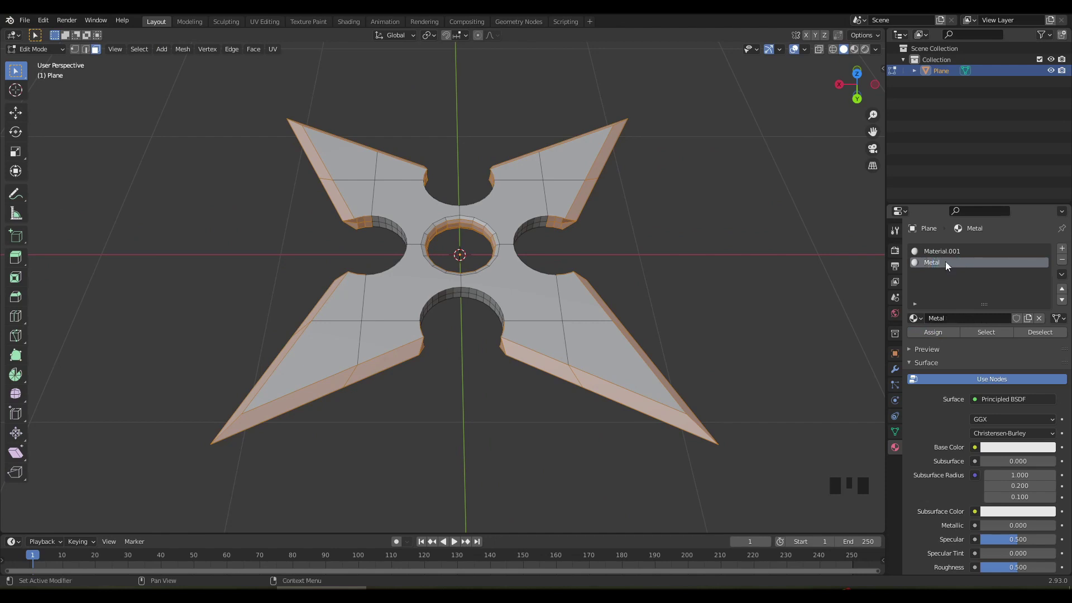
- Rename the shuriken's first material to BaseColor
click(933, 252)
double_click(932, 252)
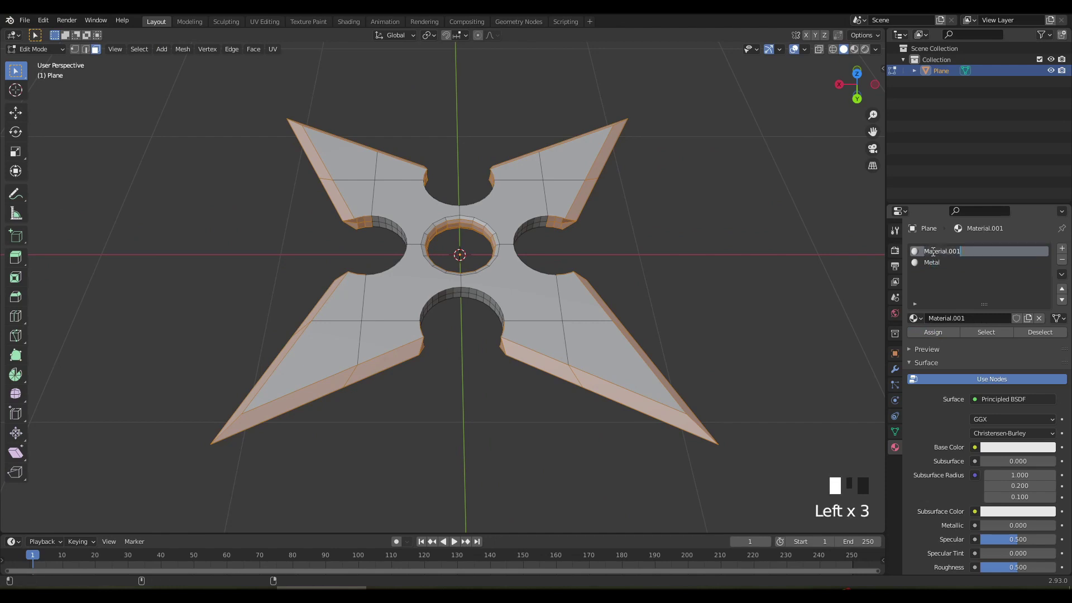
text(BaseColo)
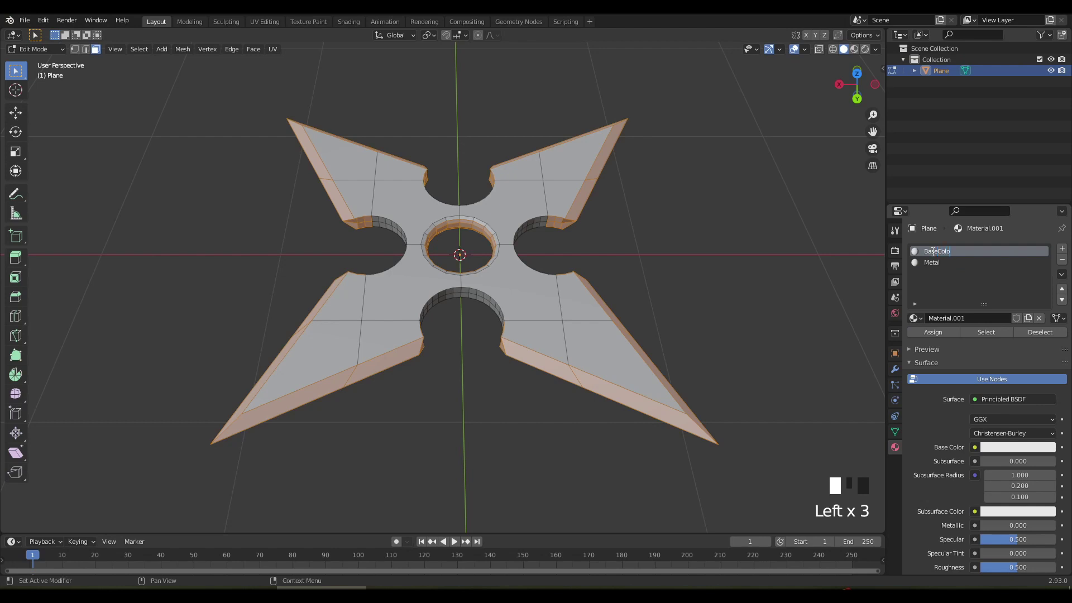
text(r)
key(Return)
- Return to Object Mode, switch the viewport to material preview, and set BaseColor's base colour to black with value 0
key(Tab)
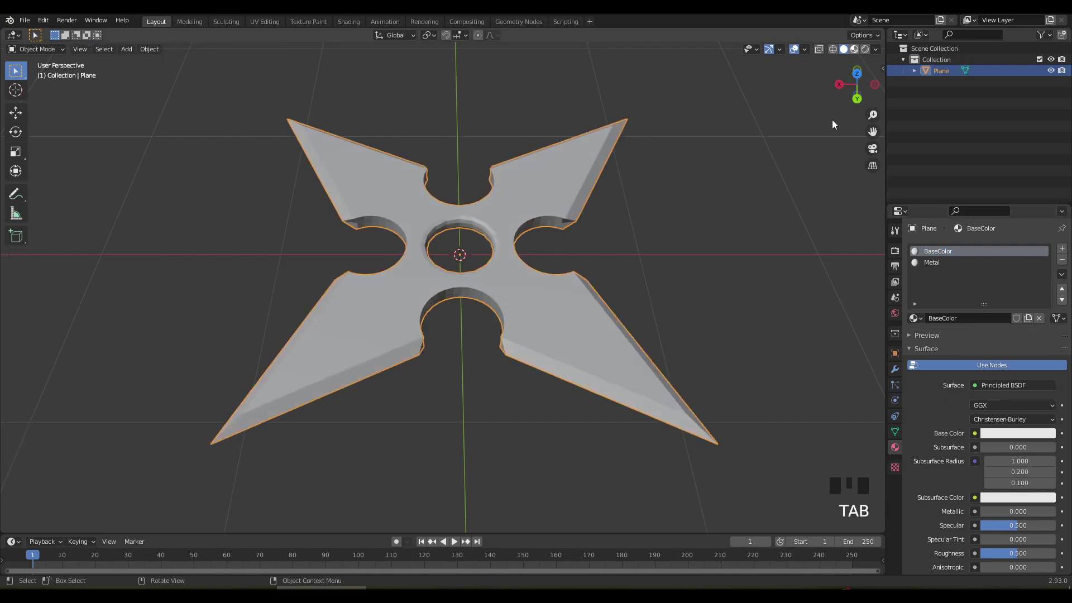
click(732, 295)
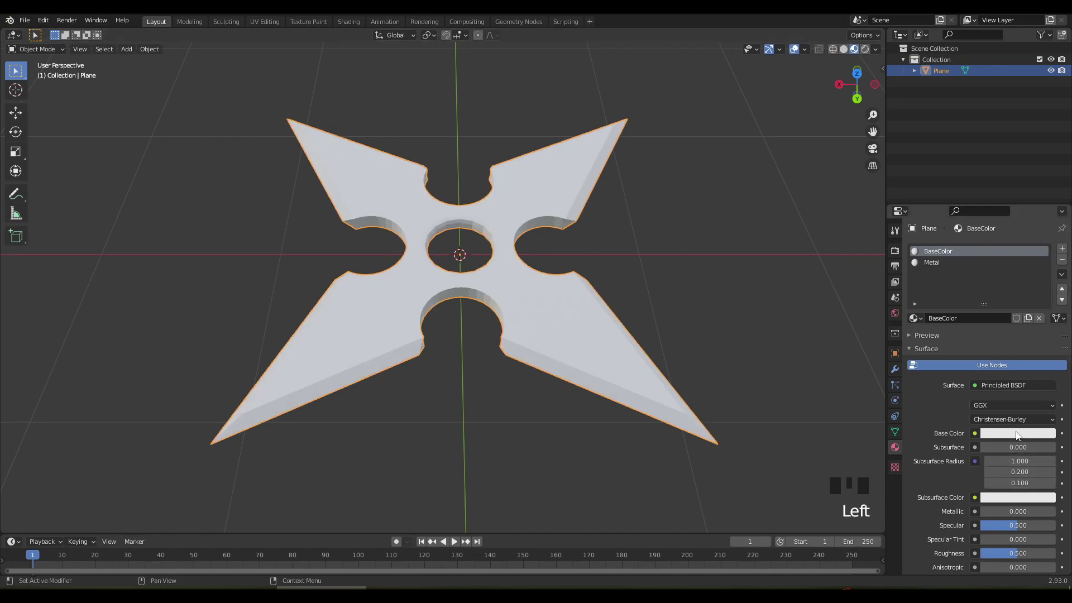
click(1005, 436)
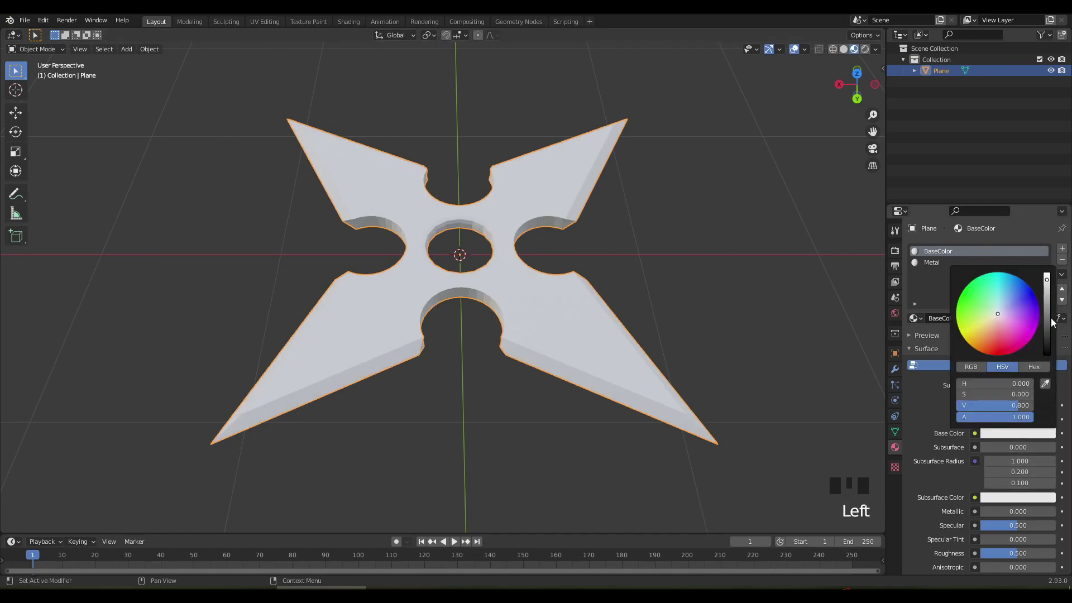
drag(1048, 280, 1046, 353)
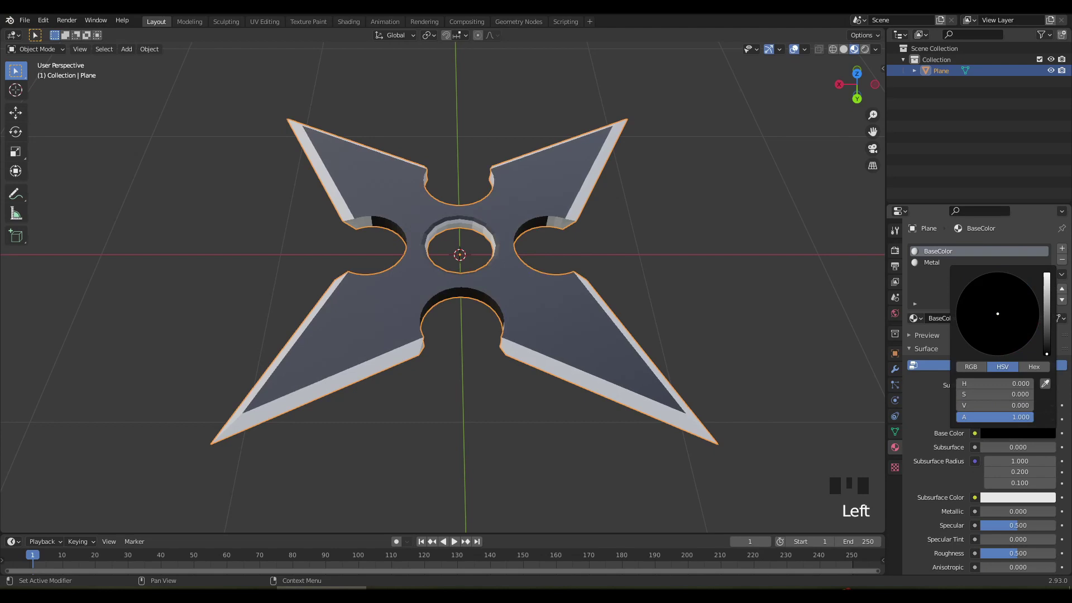
- Set the Metal material's metallic value to about 0.971 and its roughness to 0
click(928, 263)
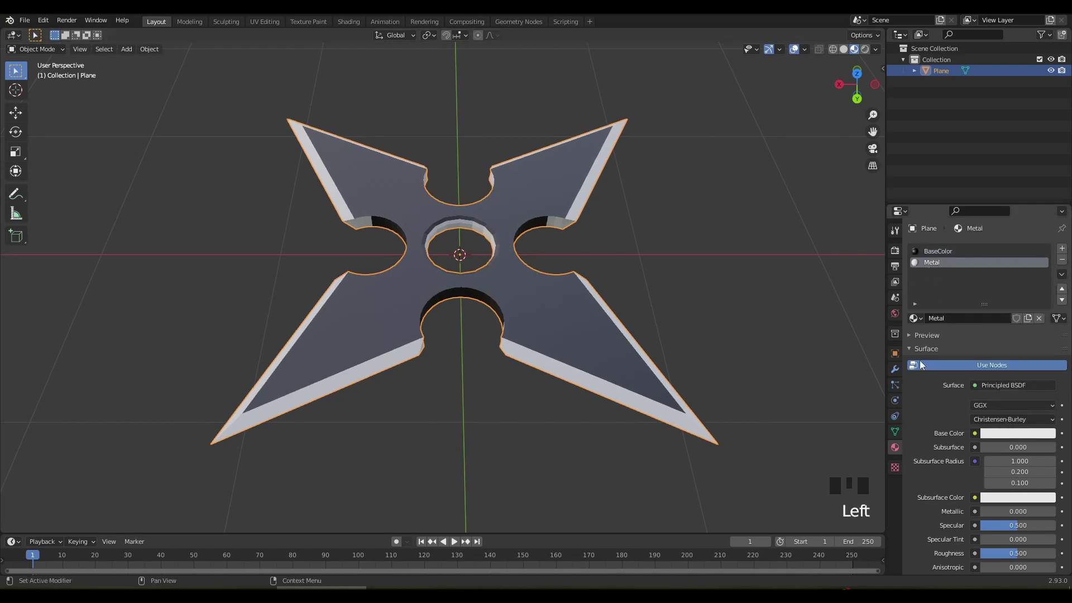
scroll(992, 429, down, 3)
drag(992, 447, 1051, 444)
drag(1016, 488, 980, 488)
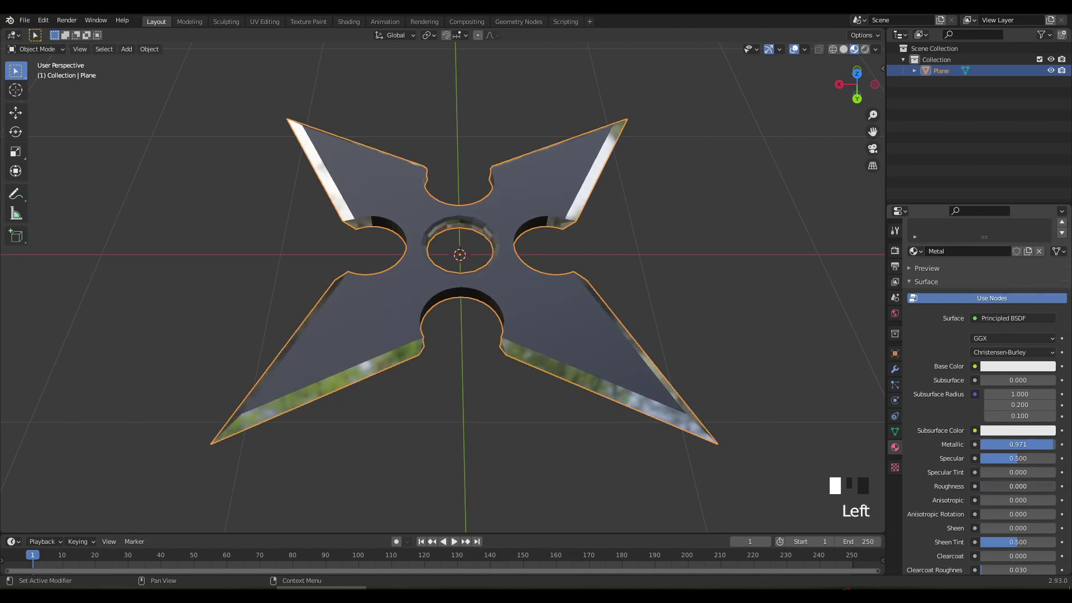
scroll(540, 263, down, 2)
- Try rotating the shuriken around the Z axis to preview the reflections on its metallic edges
click(541, 263)
middle_drag(488, 287, 748, 313)
scroll(467, 330, down, 2)
scroll(469, 333, up, 1)
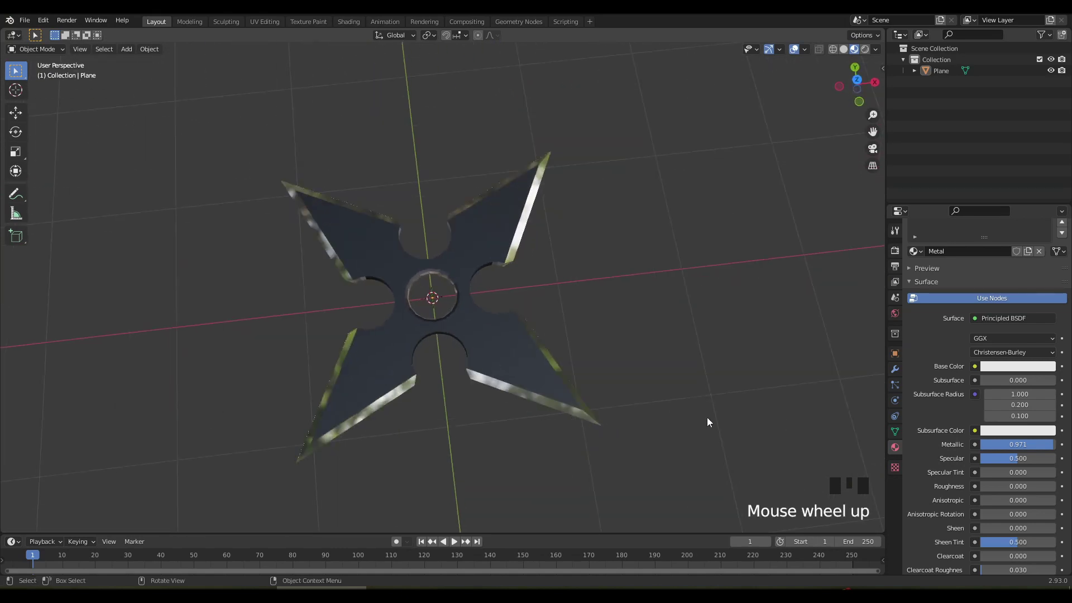
click(553, 394)
key(r)
key(z)
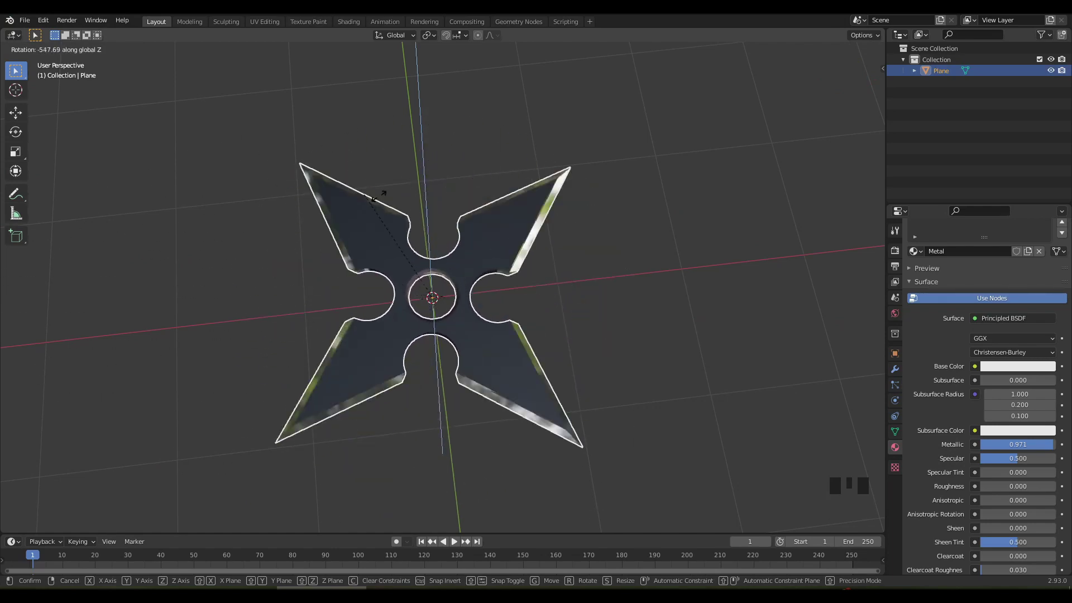
click(637, 335)
- In Edit Mode, raise the four mid-blade vertices on the shuriken's top side about 0.037 m along Z
middle_drag(637, 335, 546, 292)
key(Tab)
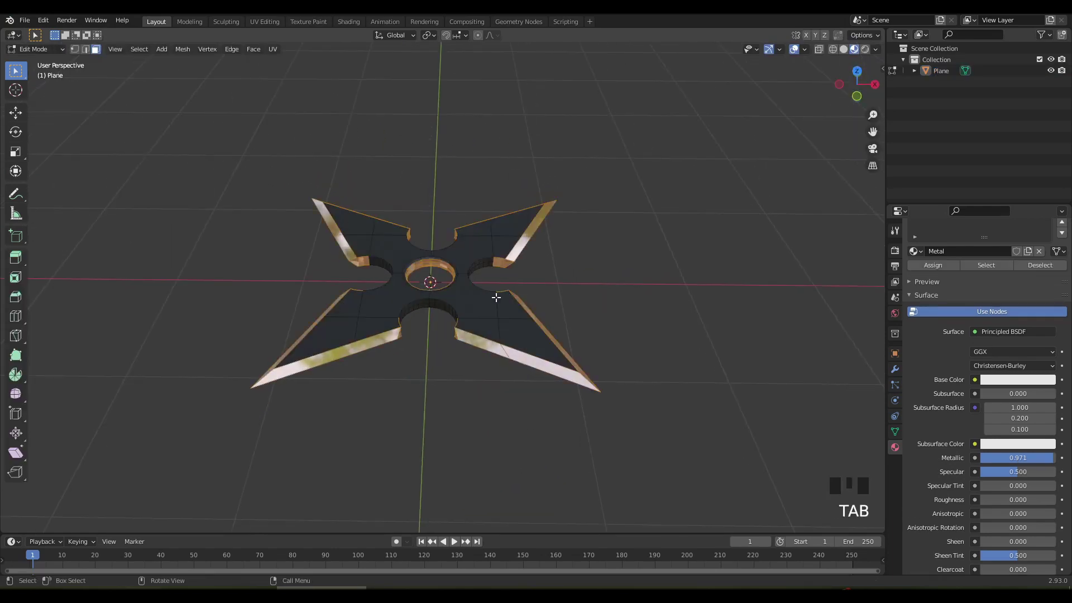
scroll(495, 297, up, 3)
key(1)
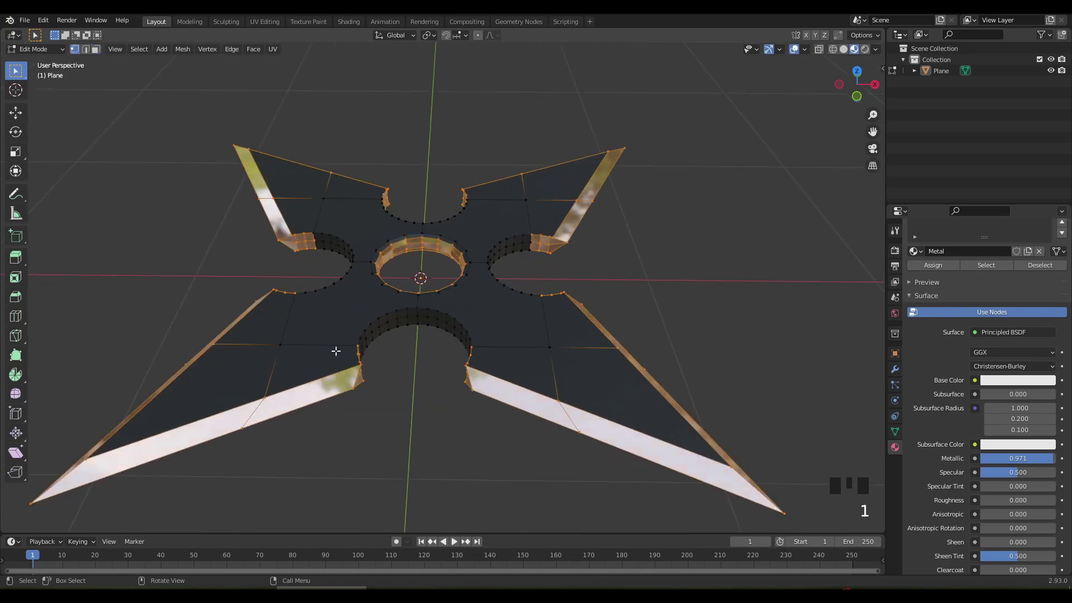
click(280, 344)
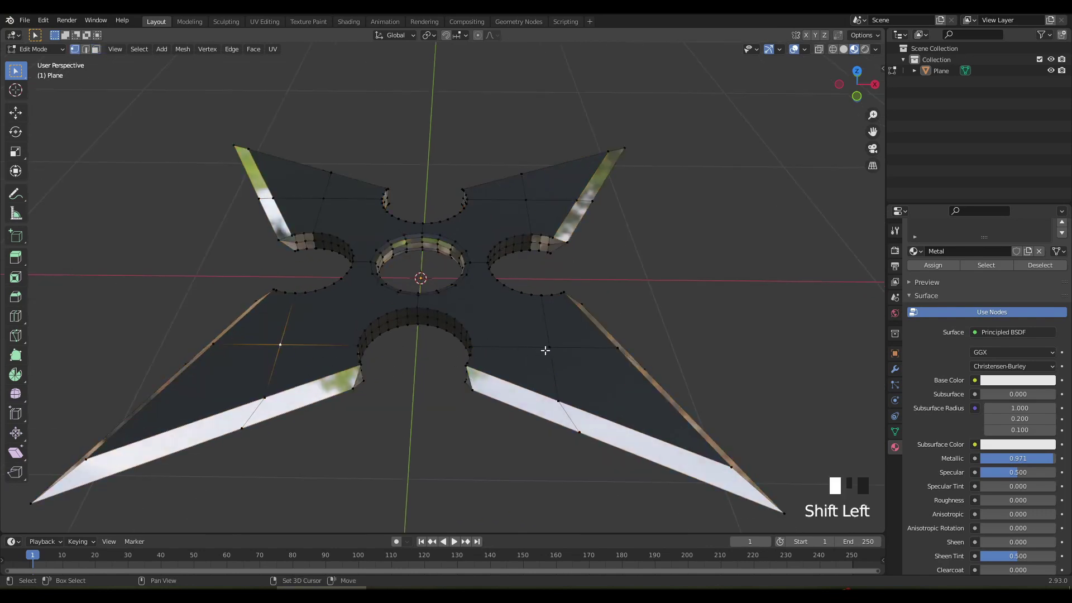
shift+click(545, 350)
shift+click(530, 201)
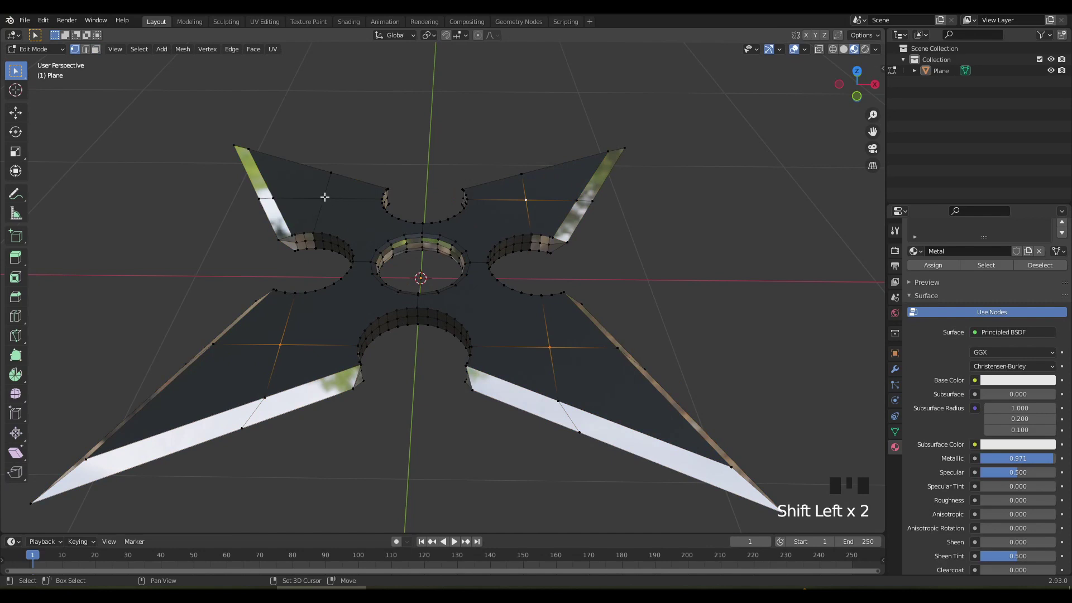
key(g)
key(z)
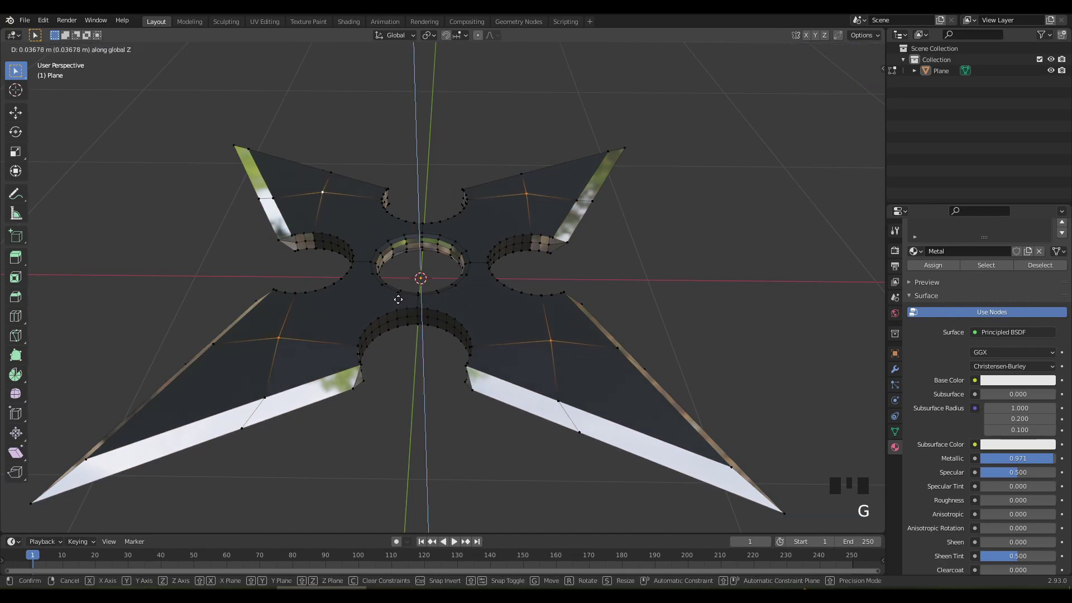
click(397, 299)
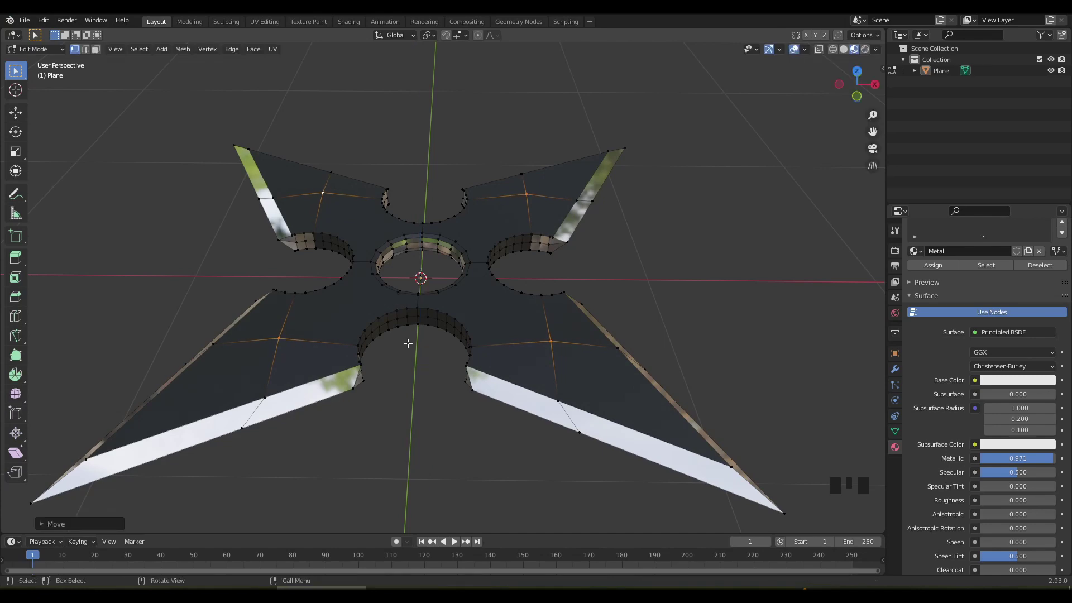
- Move the four mid-blade vertices on the underside about 0.024 m down along Z and return to Object Mode
middle_drag(408, 343, 385, 338)
click(330, 389)
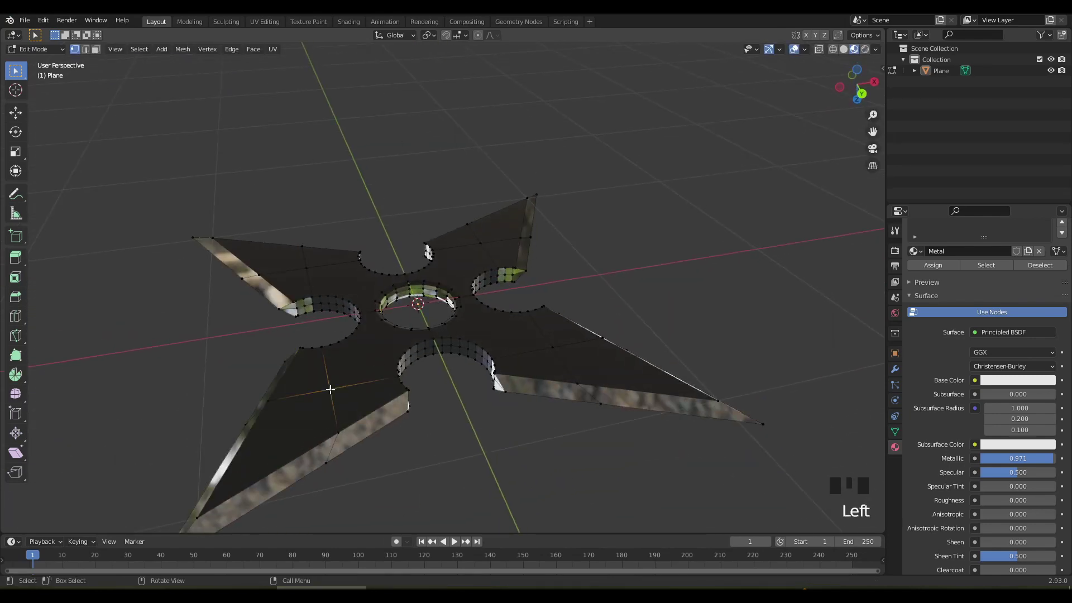
shift+click(544, 350)
shift+click(478, 248)
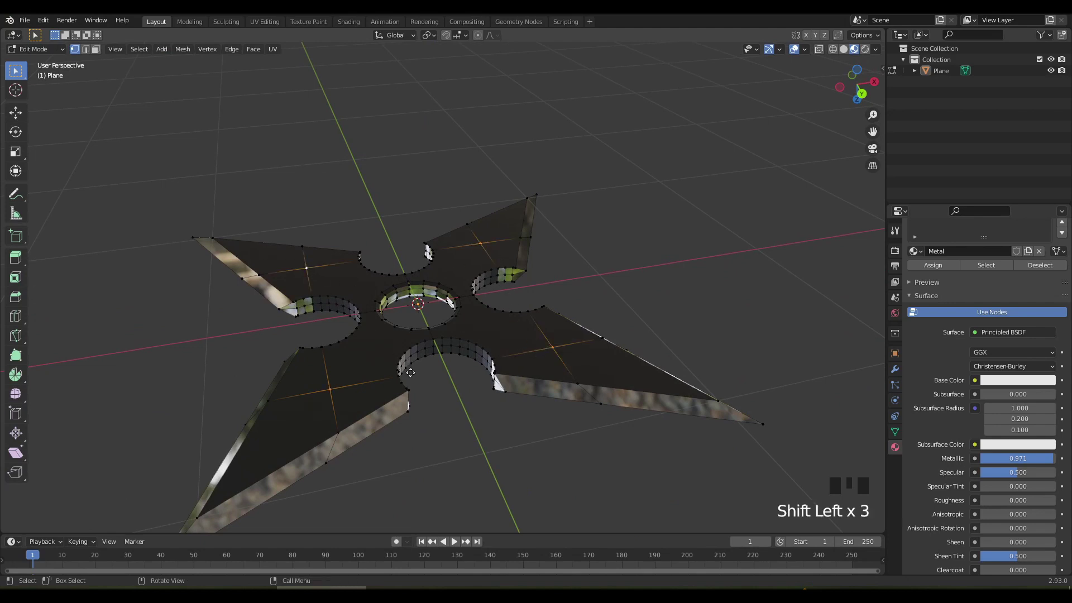
key(g)
key(z)
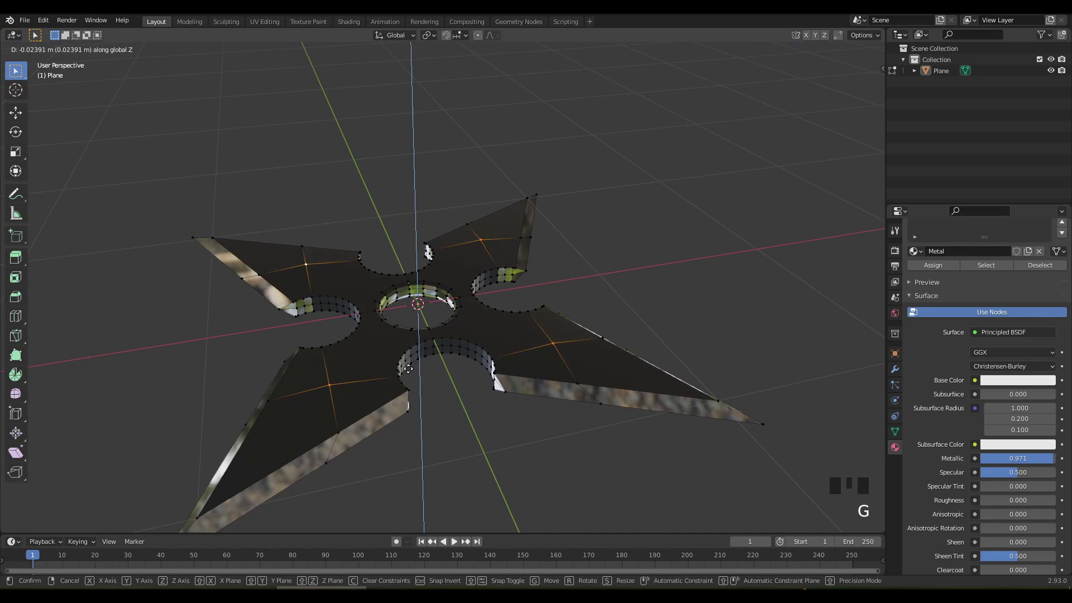
click(408, 368)
key(Tab)
middle_drag(598, 292, 520, 372)
scroll(521, 279, down, 2)
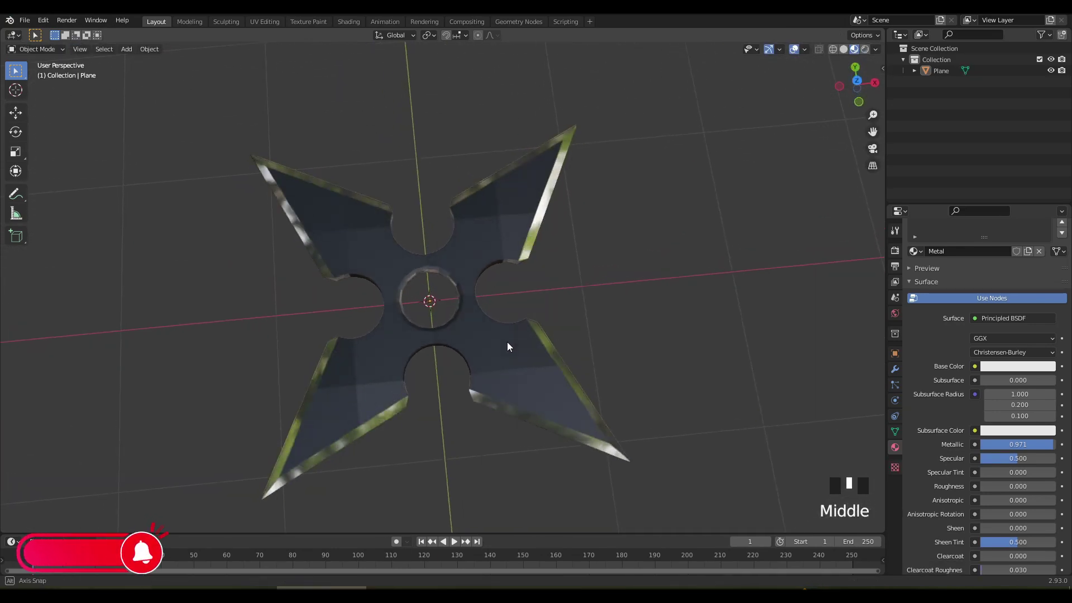